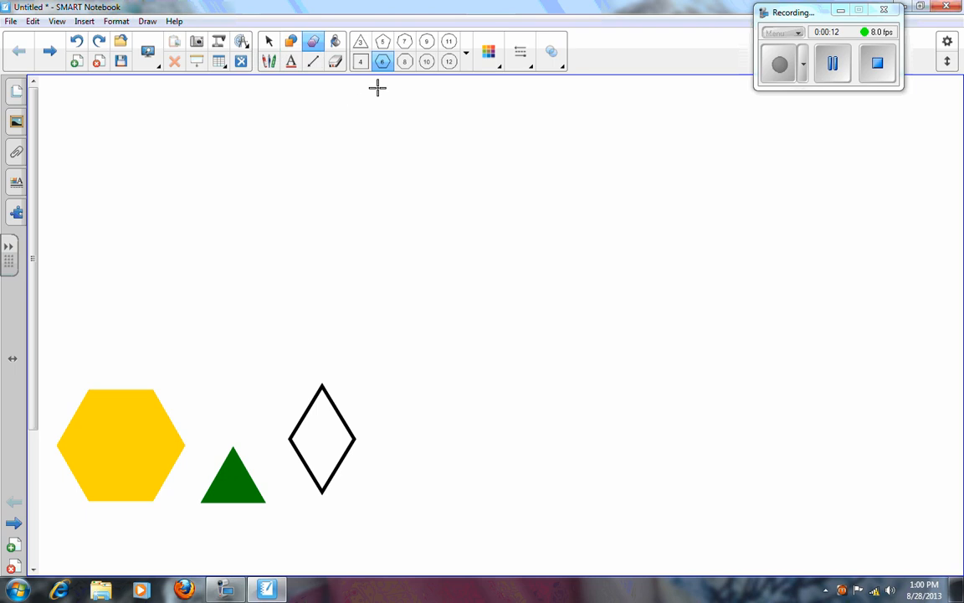
Step: Draw an unfilled hexagon above the existing shapes and a larger hexagon with yellow fill and yellow line beside it
{"action": "left_click_drag", "start_coordinate": [182, 169], "coordinate": [333, 307]}
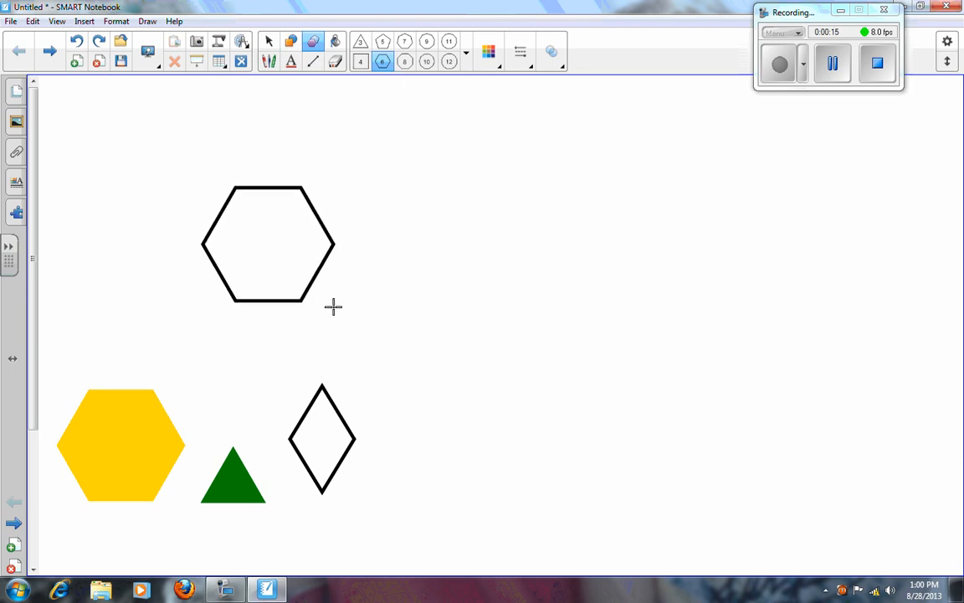
{"action": "left_click", "coordinate": [490, 52]}
{"action": "left_click", "coordinate": [396, 167]}
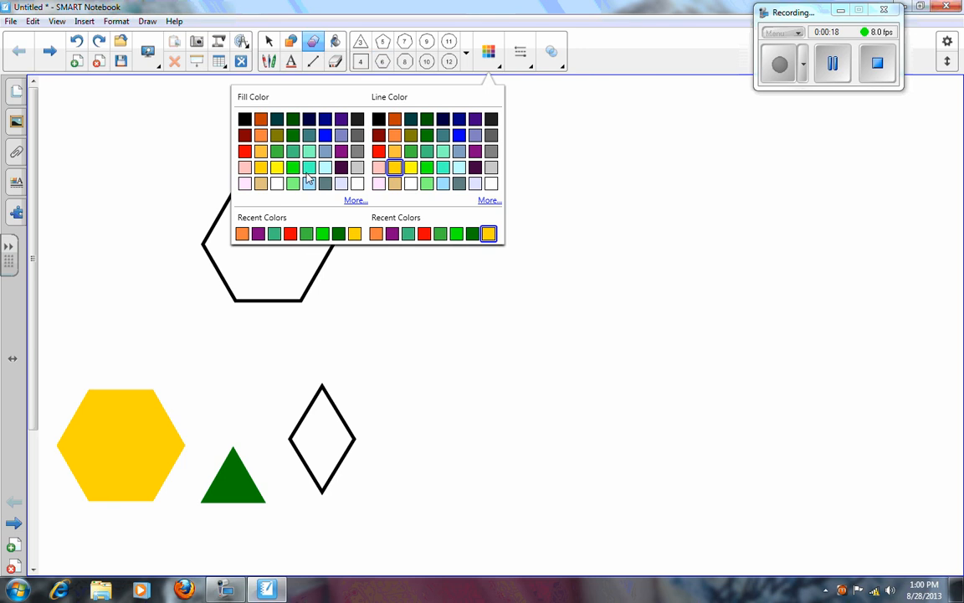
{"action": "left_click", "coordinate": [262, 167]}
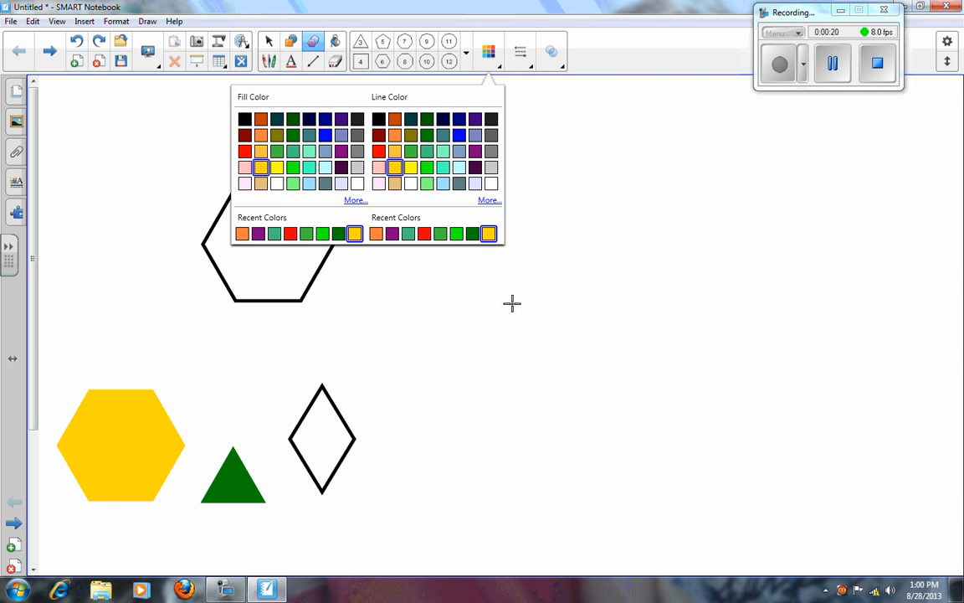
{"action": "left_click_drag", "start_coordinate": [513, 303], "coordinate": [629, 403]}
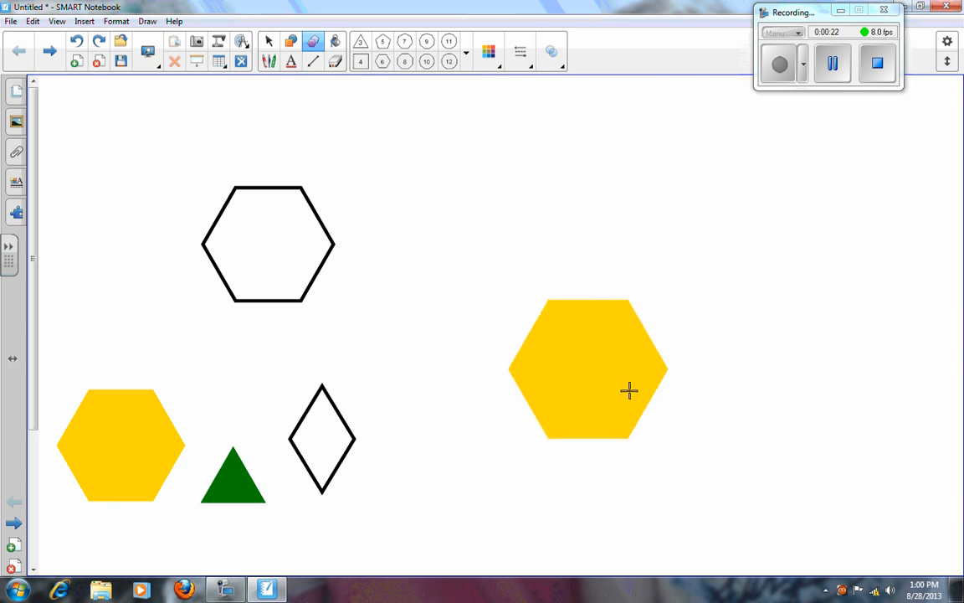
Step: Reposition the large yellow hexagon up and to the left, and delete both it and the unfilled hexagon
{"action": "left_click", "coordinate": [269, 41]}
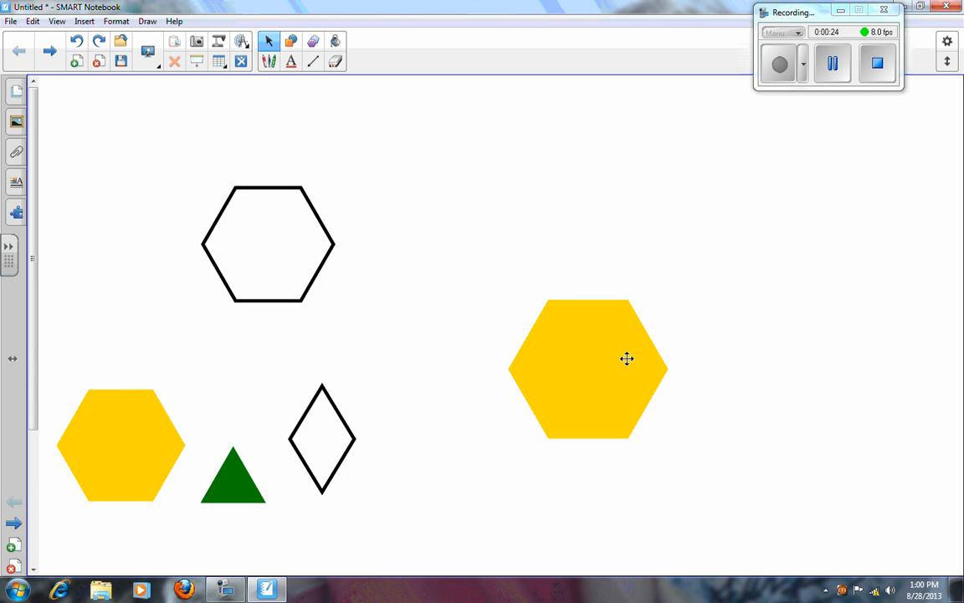
{"action": "left_click_drag", "start_coordinate": [605, 346], "coordinate": [547, 291]}
{"action": "left_click", "coordinate": [615, 243]}
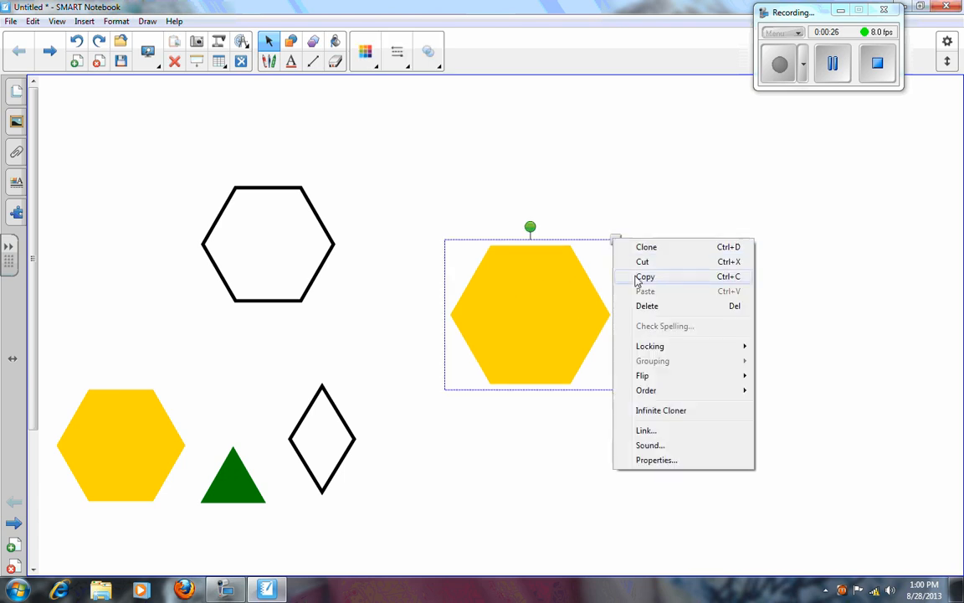
{"action": "left_click", "coordinate": [650, 308]}
{"action": "left_click", "coordinate": [334, 238]}
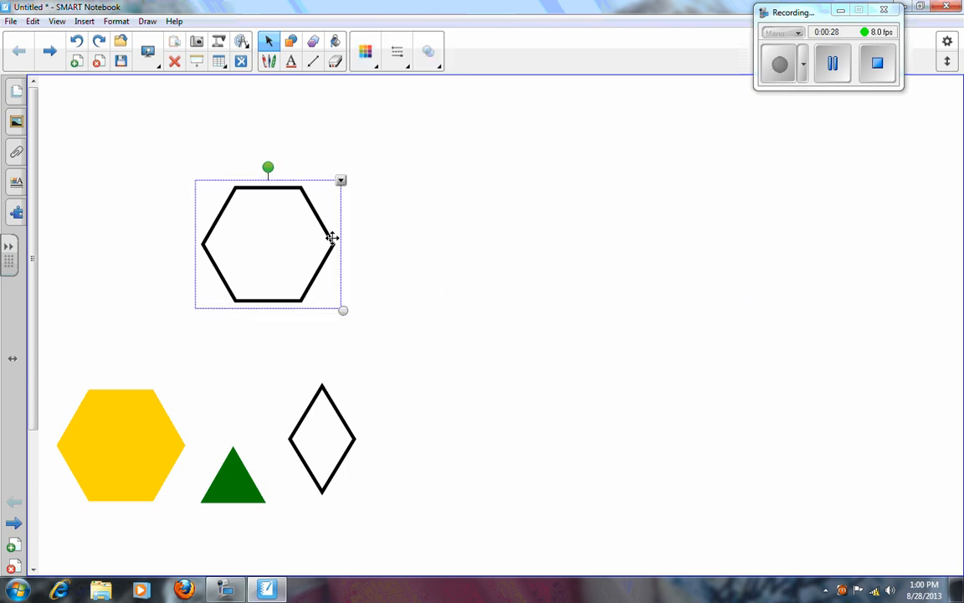
{"action": "left_click", "coordinate": [341, 182]}
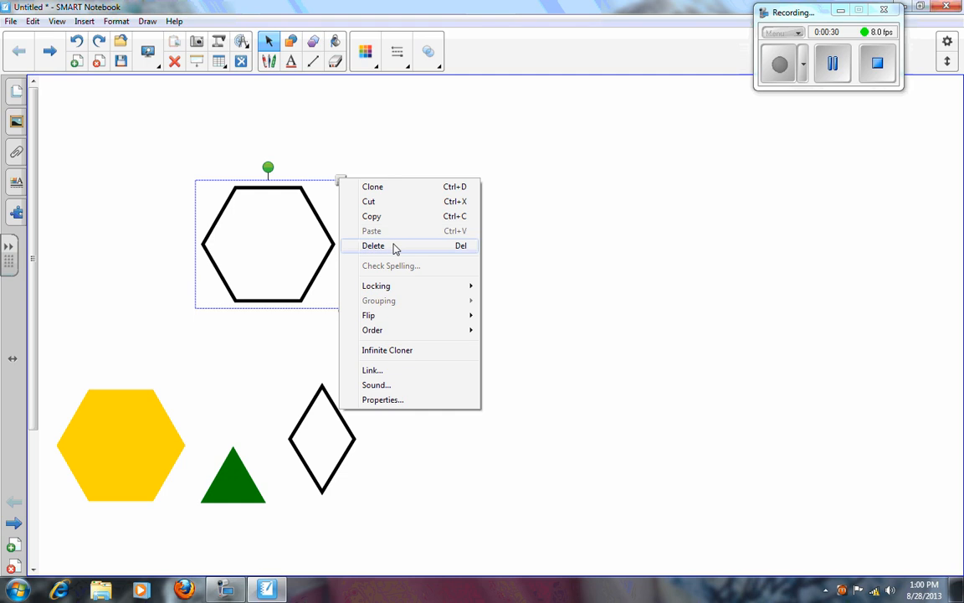
{"action": "left_click", "coordinate": [394, 246]}
Step: Give the rhombus a solid blue fill and a matching blue outline
{"action": "left_click", "coordinate": [342, 419]}
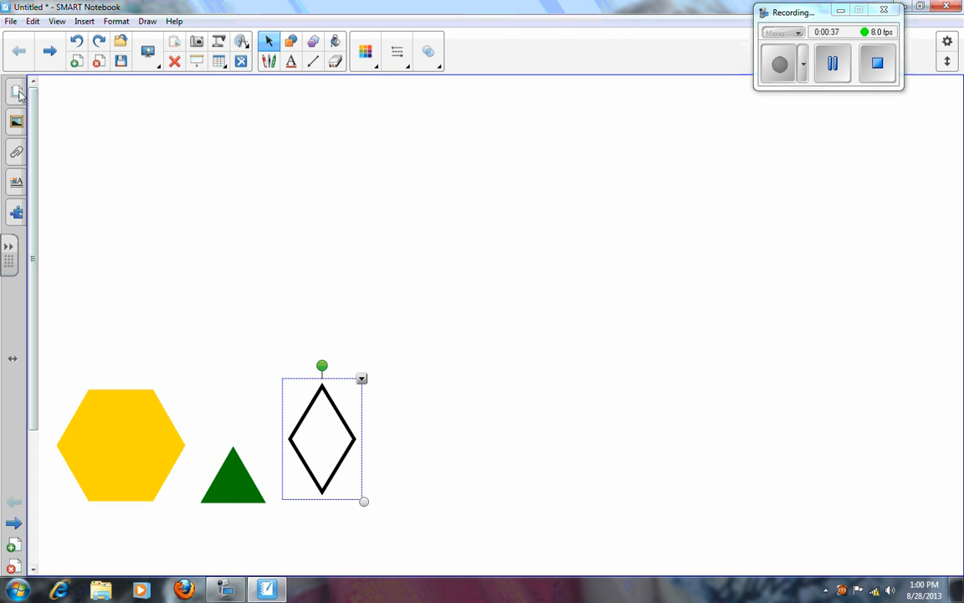
{"action": "left_click", "coordinate": [16, 182]}
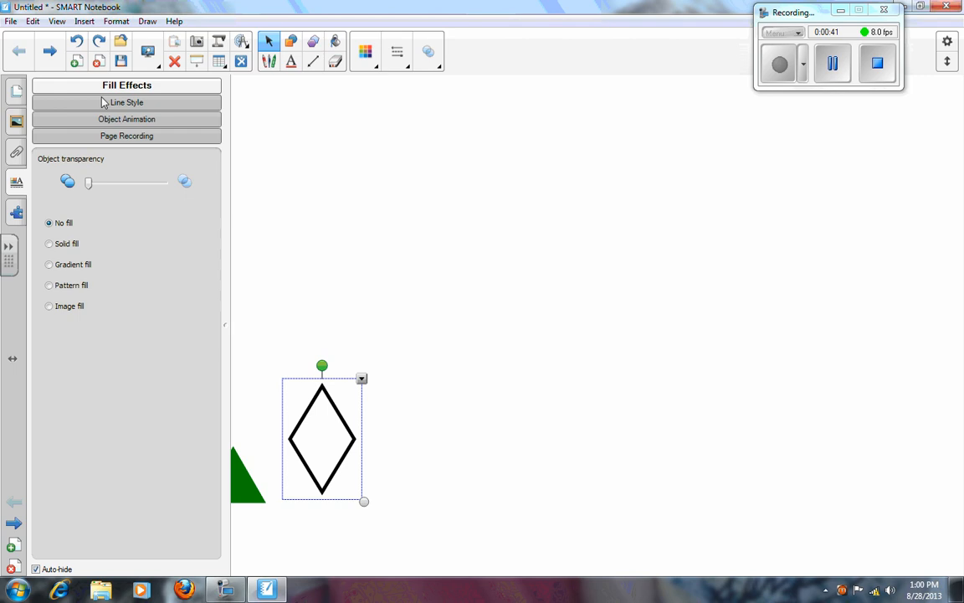
{"action": "left_click", "coordinate": [49, 244]}
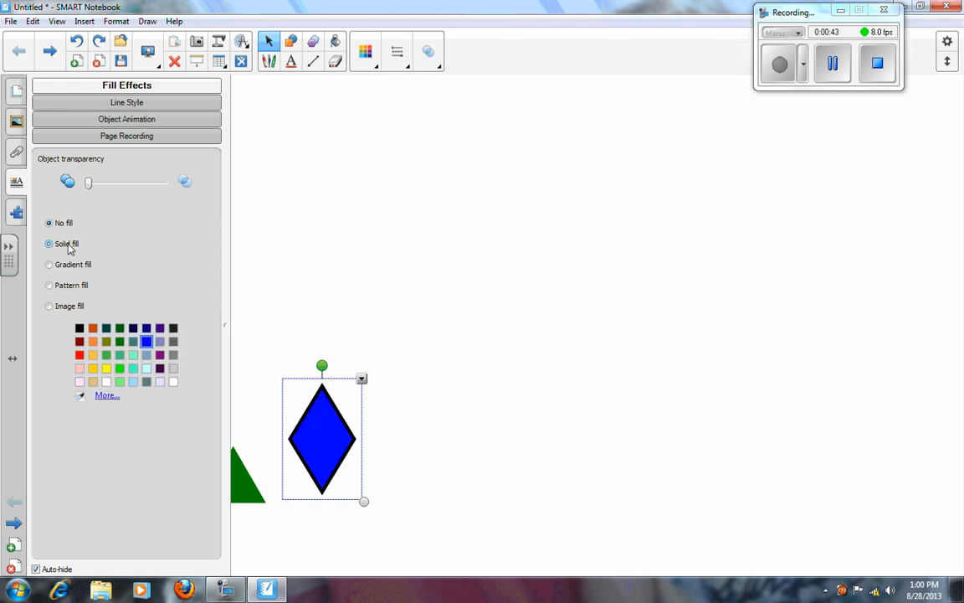
{"action": "left_click", "coordinate": [97, 99]}
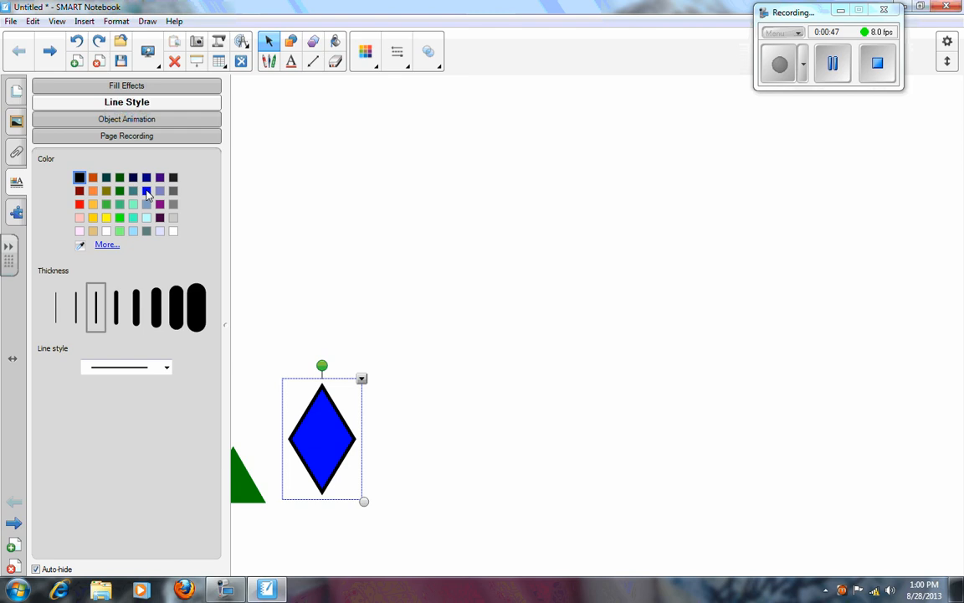
{"action": "left_click", "coordinate": [146, 190]}
{"action": "left_click", "coordinate": [277, 321]}
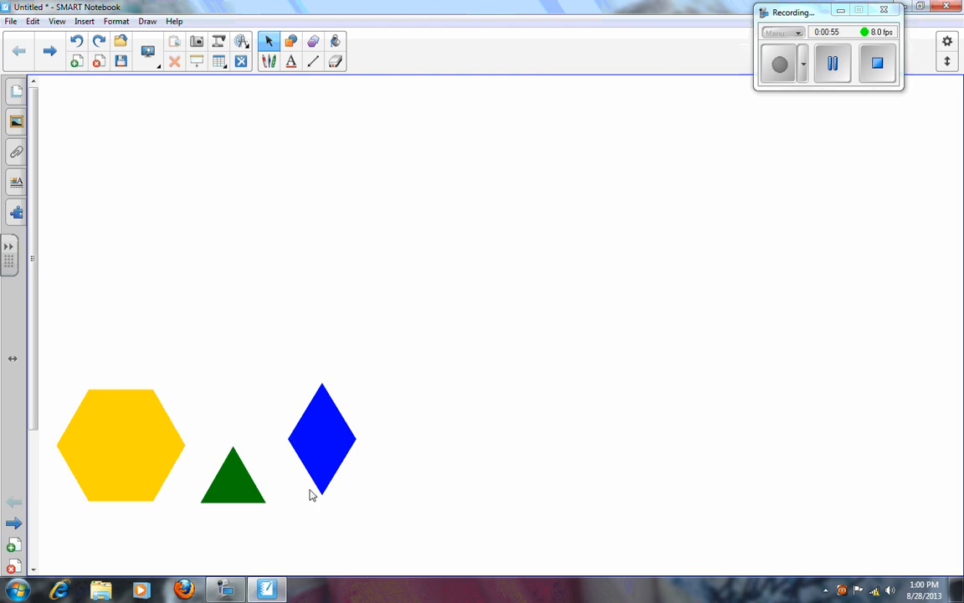
Step: Nudge the green triangle and the blue rhombus slightly upward and to the left beside the yellow hexagon
{"action": "mouse_move", "coordinate": [228, 476]}
{"action": "left_mouse_down"}
{"action": "mouse_move", "coordinate": [318, 418]}
{"action": "mouse_move", "coordinate": [291, 409]}
{"action": "mouse_move", "coordinate": [254, 419]}
{"action": "mouse_move", "coordinate": [235, 470]}
{"action": "left_mouse_up"}
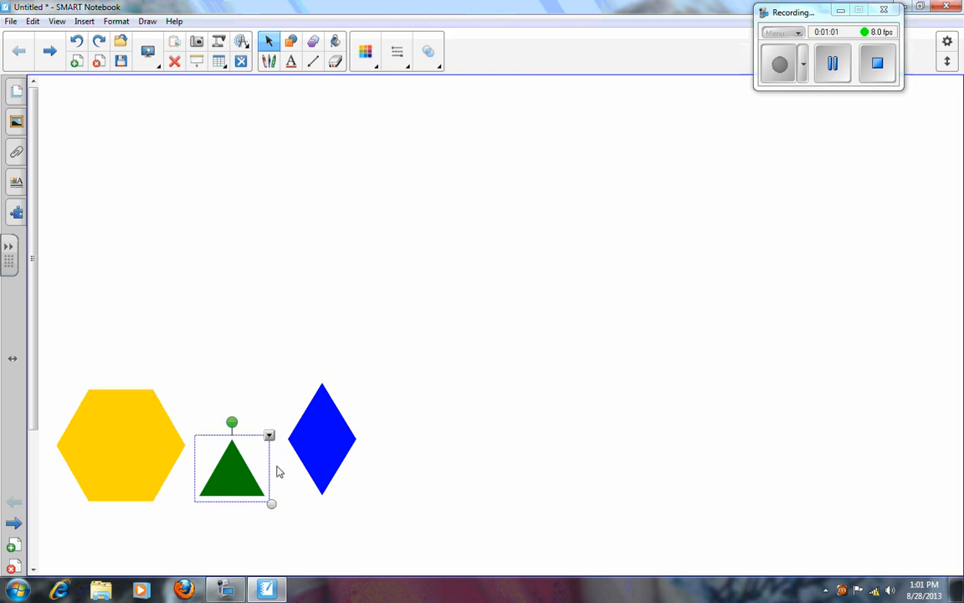
{"action": "mouse_move", "coordinate": [332, 437]}
{"action": "left_mouse_down"}
{"action": "mouse_move", "coordinate": [245, 439]}
{"action": "mouse_move", "coordinate": [232, 504]}
{"action": "mouse_move", "coordinate": [237, 493]}
{"action": "mouse_move", "coordinate": [141, 448]}
{"action": "mouse_move", "coordinate": [331, 435]}
{"action": "mouse_move", "coordinate": [323, 436]}
{"action": "left_mouse_up"}
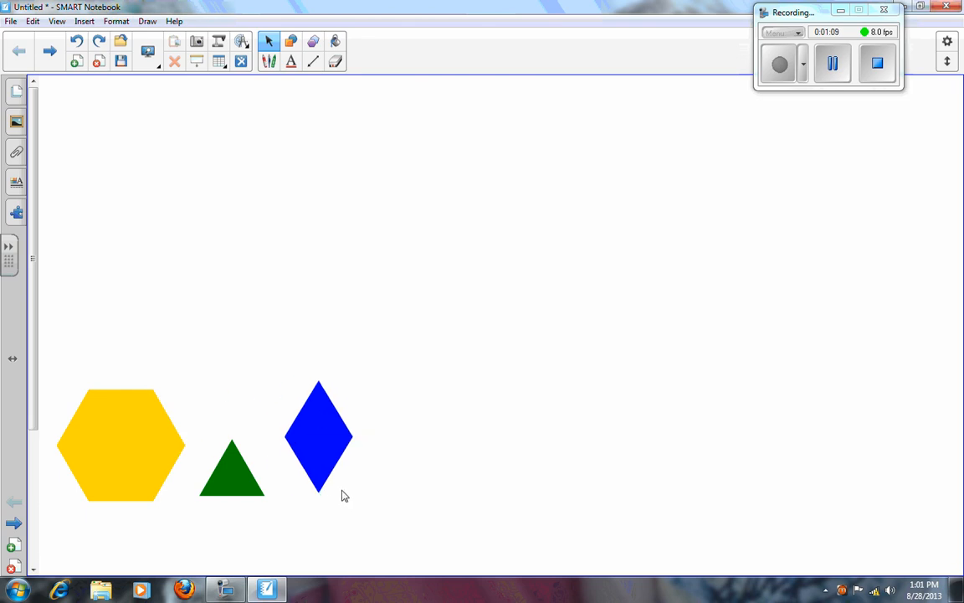
Step: Draw a very thick solid black vertical line down the page, just right of the blue rhombus
{"action": "left_click", "coordinate": [313, 61]}
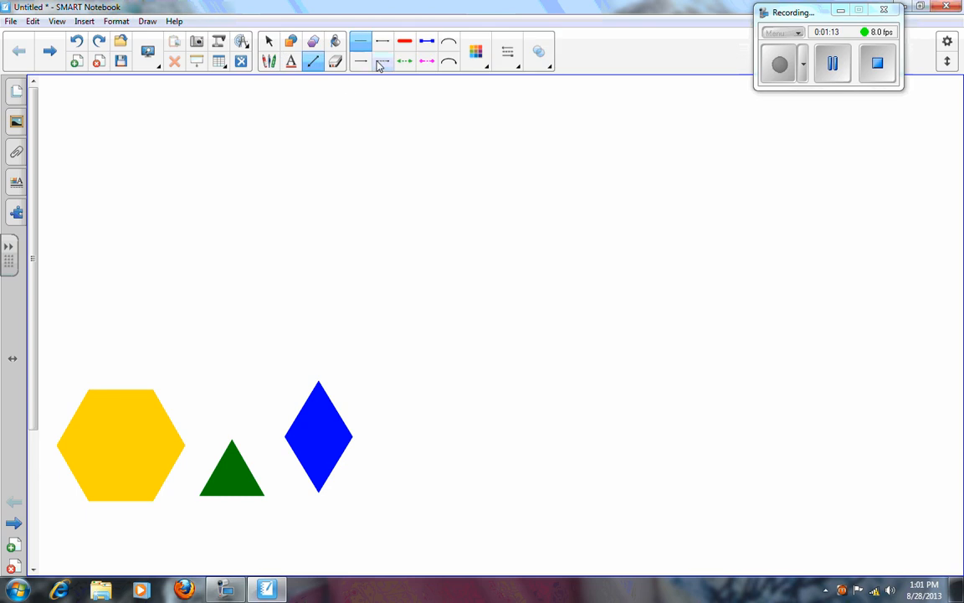
{"action": "left_click", "coordinate": [504, 55]}
{"action": "left_click", "coordinate": [309, 191]}
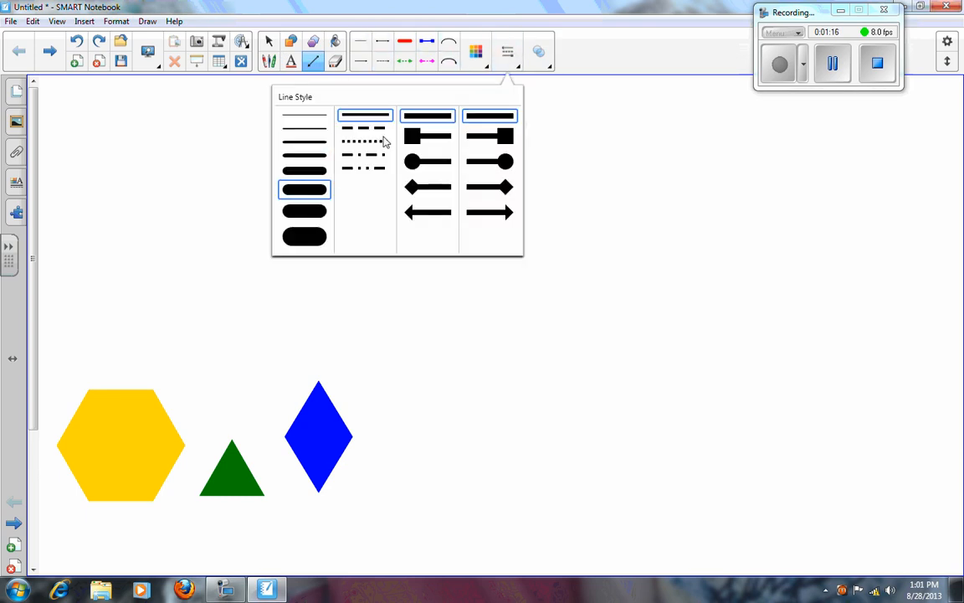
{"action": "left_click_drag", "start_coordinate": [213, 100], "coordinate": [225, 119]}
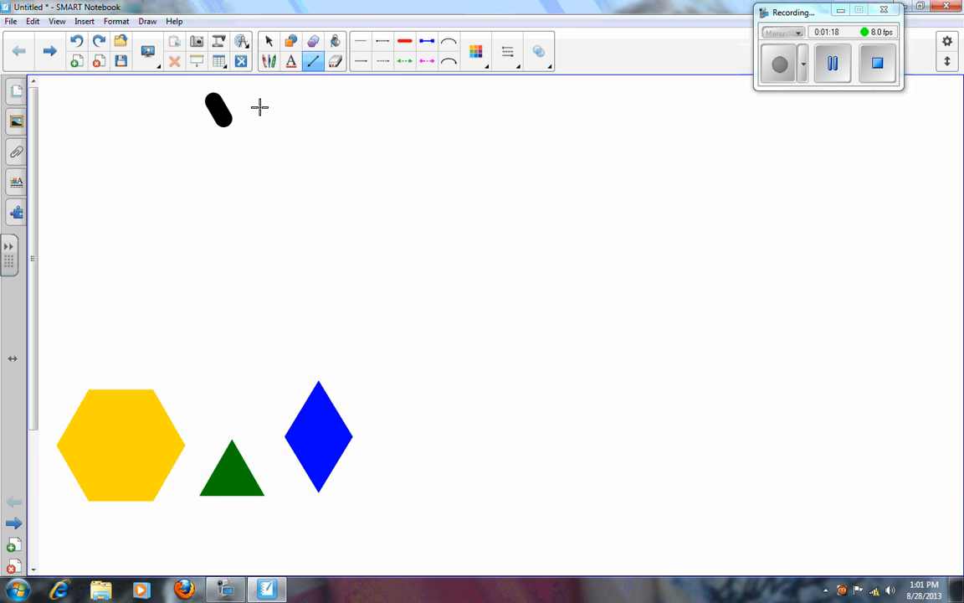
{"action": "key", "text": "ctrl+z"}
{"action": "mouse_move", "coordinate": [429, 101]}
{"action": "left_mouse_down"}
{"action": "mouse_move", "coordinate": [441, 340]}
{"action": "mouse_move", "coordinate": [426, 494]}
{"action": "mouse_move", "coordinate": [433, 544]}
{"action": "left_mouse_up"}
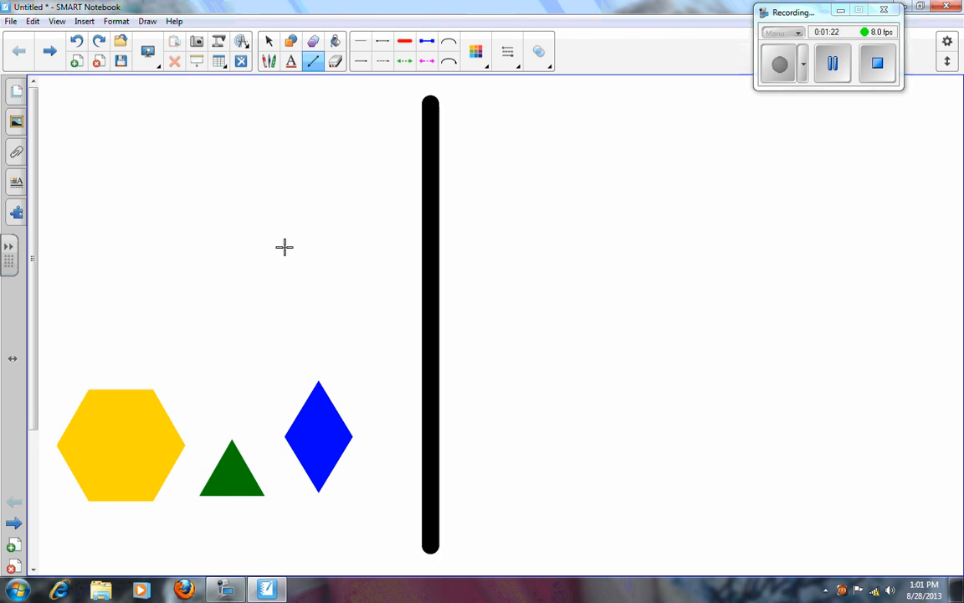
Step: Turn the yellow hexagon, the green triangle and the blue rhombus into infinite cloners
{"action": "left_click", "coordinate": [268, 41]}
{"action": "left_click", "coordinate": [165, 424]}
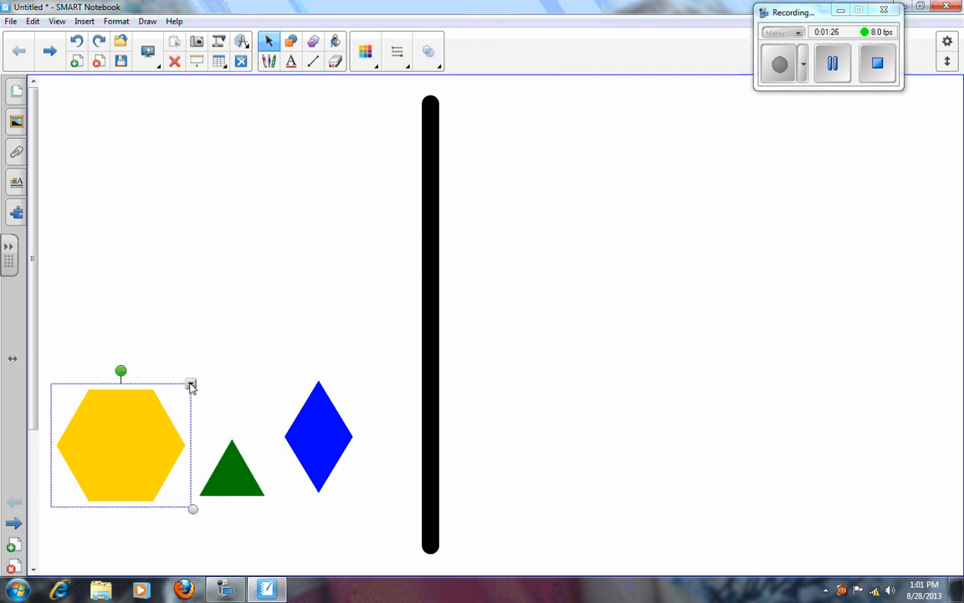
{"action": "left_click", "coordinate": [191, 385]}
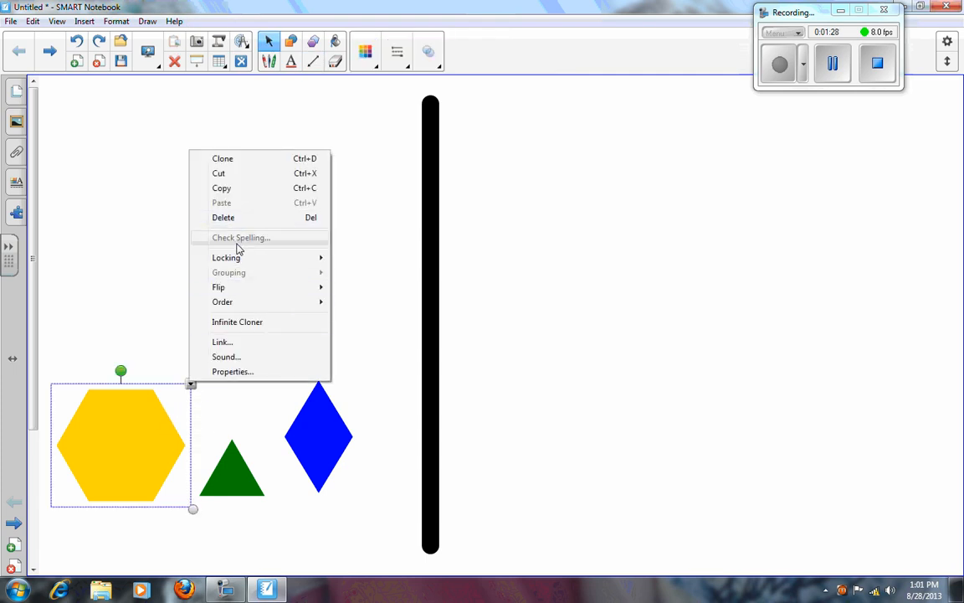
{"action": "left_click", "coordinate": [245, 322]}
{"action": "left_click", "coordinate": [233, 459]}
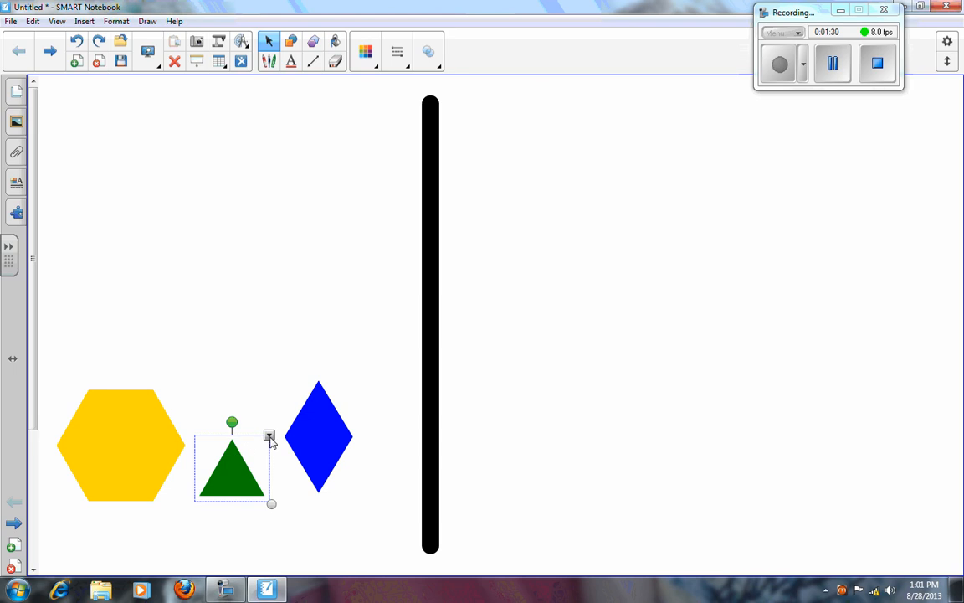
{"action": "left_click", "coordinate": [270, 436]}
{"action": "left_click", "coordinate": [276, 370]}
{"action": "left_click", "coordinate": [316, 414]}
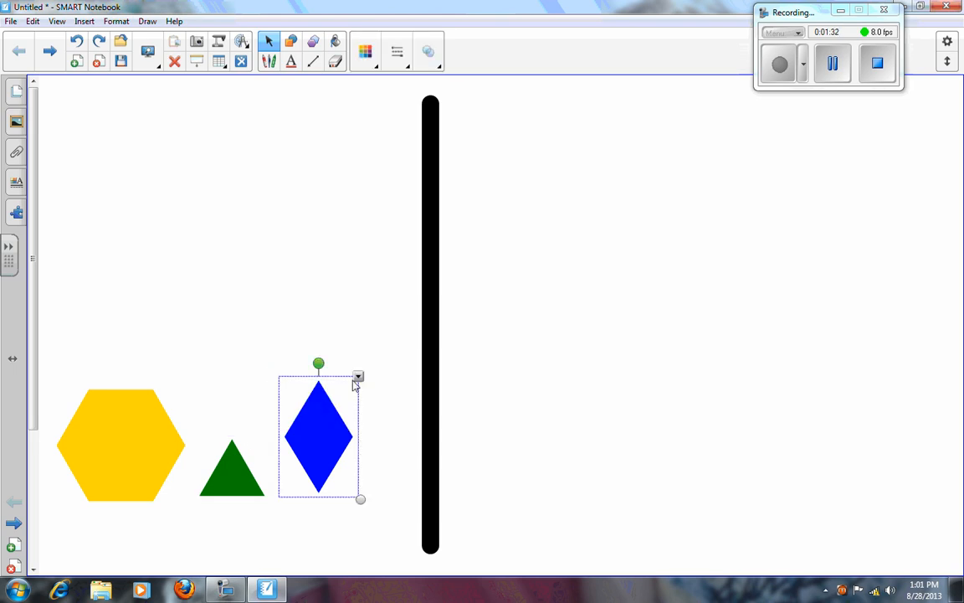
{"action": "left_click", "coordinate": [358, 378]}
{"action": "left_click", "coordinate": [374, 318]}
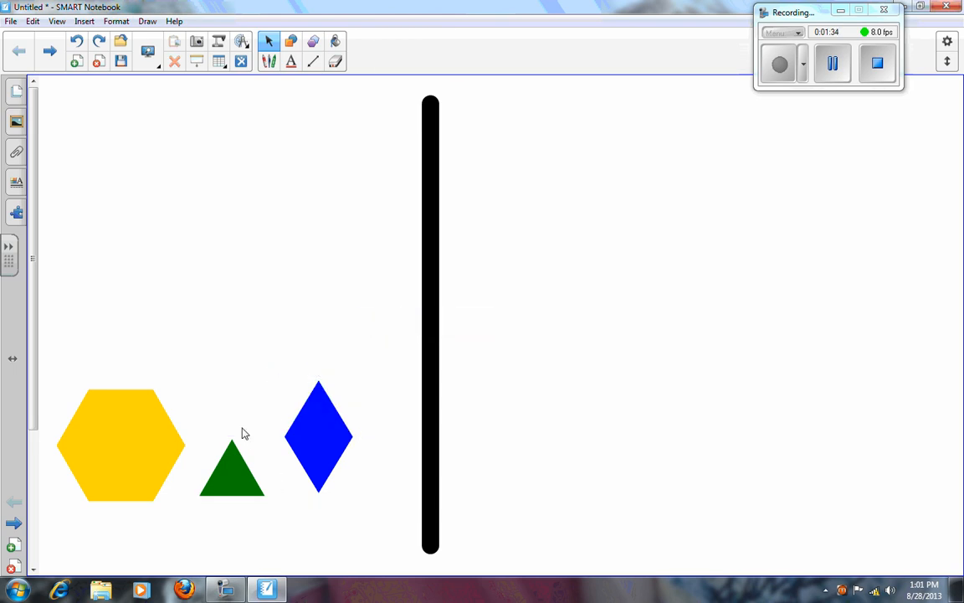
Step: Place two hexagon clones right of the black line and four triangle clones on and just above the lower hexagon
{"action": "mouse_move", "coordinate": [162, 431]}
{"action": "left_mouse_down"}
{"action": "mouse_move", "coordinate": [471, 342]}
{"action": "mouse_move", "coordinate": [611, 338]}
{"action": "mouse_move", "coordinate": [603, 337]}
{"action": "left_mouse_up"}
{"action": "mouse_move", "coordinate": [112, 457]}
{"action": "left_mouse_down"}
{"action": "mouse_move", "coordinate": [560, 317]}
{"action": "mouse_move", "coordinate": [555, 194]}
{"action": "mouse_move", "coordinate": [534, 199]}
{"action": "left_mouse_up"}
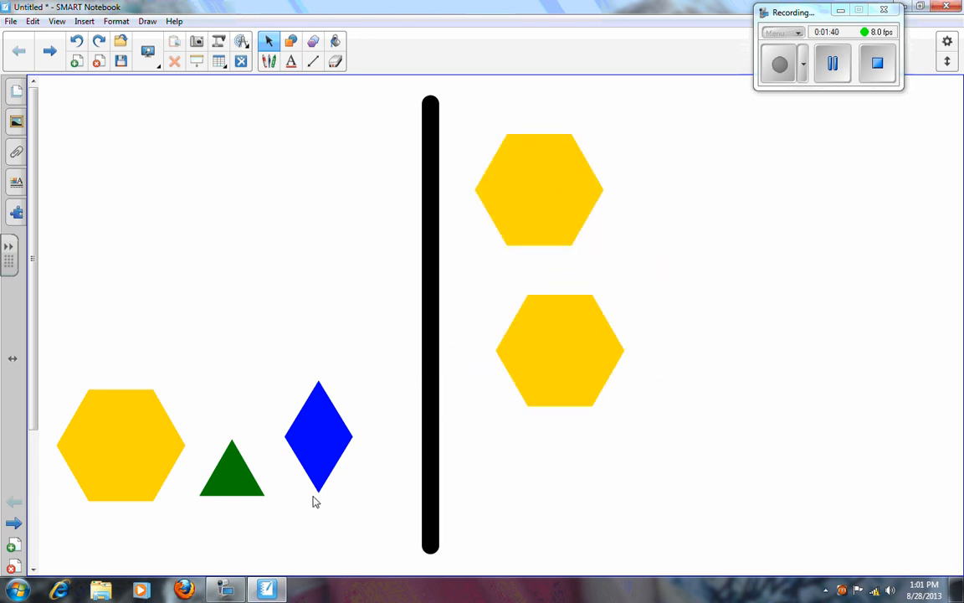
{"action": "left_click_drag", "start_coordinate": [248, 470], "coordinate": [598, 317]}
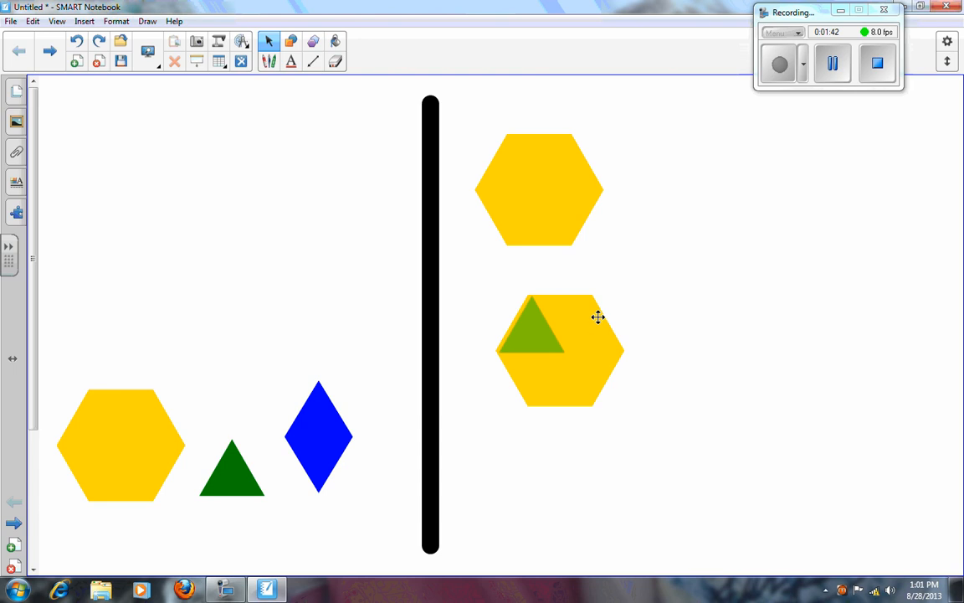
{"action": "mouse_move", "coordinate": [233, 469]}
{"action": "left_mouse_down"}
{"action": "mouse_move", "coordinate": [590, 400]}
{"action": "mouse_move", "coordinate": [577, 379]}
{"action": "left_mouse_up"}
{"action": "mouse_move", "coordinate": [243, 469]}
{"action": "left_mouse_down"}
{"action": "mouse_move", "coordinate": [576, 357]}
{"action": "mouse_move", "coordinate": [631, 329]}
{"action": "left_mouse_up"}
{"action": "mouse_move", "coordinate": [243, 473]}
{"action": "left_mouse_down"}
{"action": "mouse_move", "coordinate": [572, 317]}
{"action": "mouse_move", "coordinate": [575, 297]}
{"action": "left_mouse_up"}
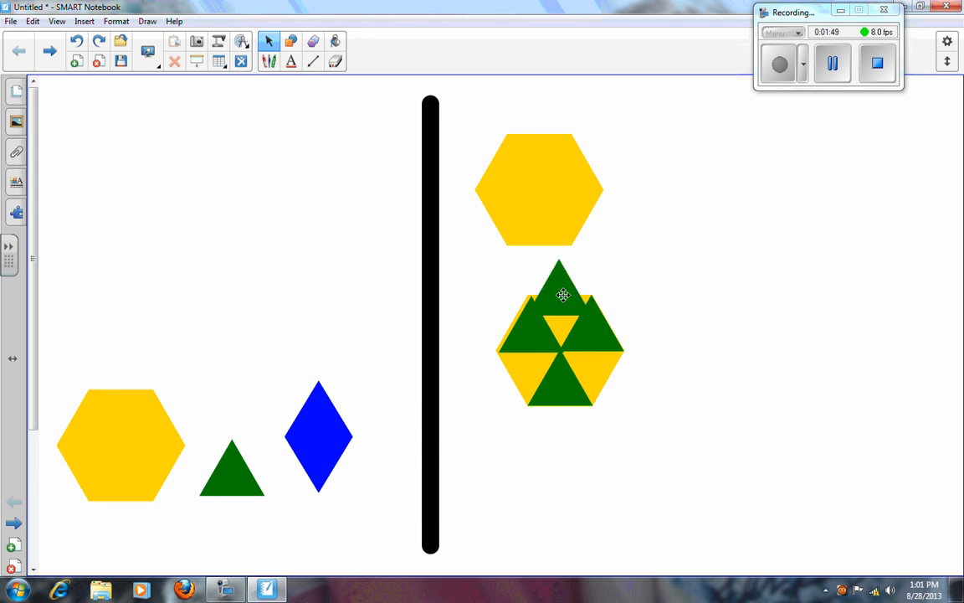
Step: Rotate the uppermost triangle clone about 180° and fit it into the gap between the two upper triangles
{"action": "left_click", "coordinate": [564, 293]}
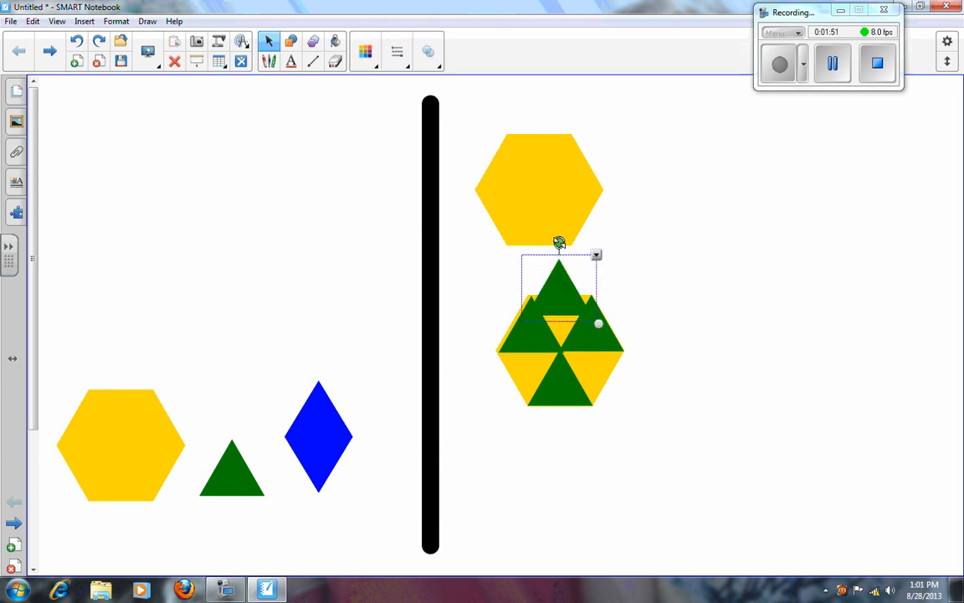
{"action": "left_click_drag", "start_coordinate": [559, 243], "coordinate": [561, 340]}
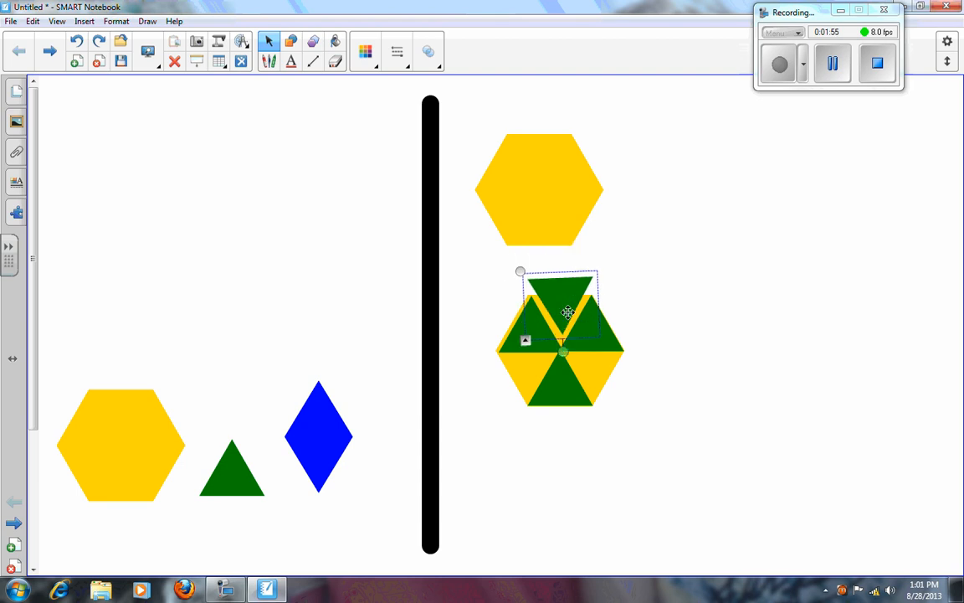
{"action": "left_click_drag", "start_coordinate": [567, 293], "coordinate": [567, 325]}
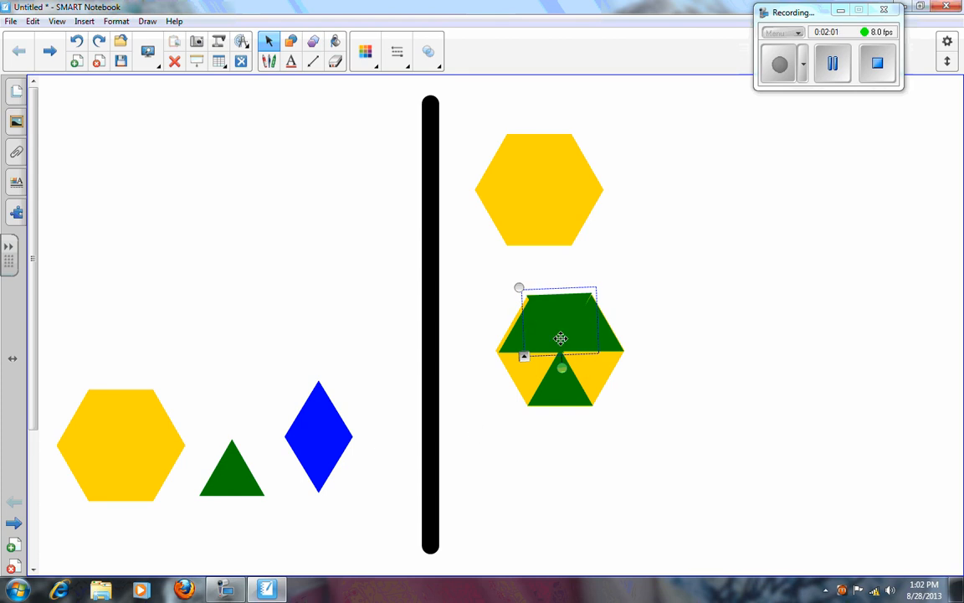
Step: Delete all the hexagon and triangle clones right of the black line
{"action": "left_click_drag", "start_coordinate": [687, 92], "coordinate": [463, 453]}
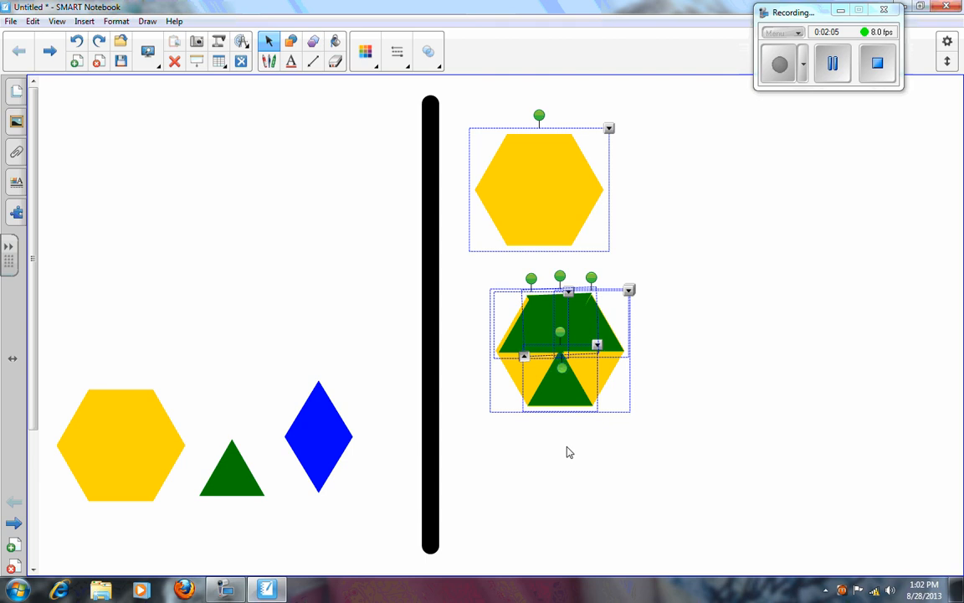
{"action": "key", "text": "Delete"}
Step: Turn off the infinite cloner on the yellow hexagon and set its outline to the thinnest line in black
{"action": "left_click", "coordinate": [110, 442]}
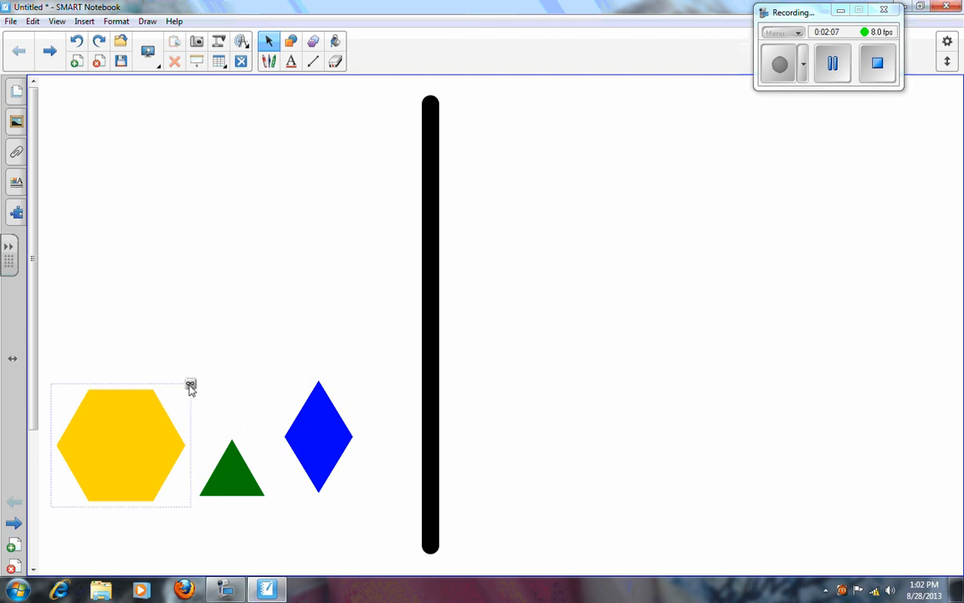
{"action": "left_click", "coordinate": [191, 386]}
{"action": "left_click", "coordinate": [161, 427]}
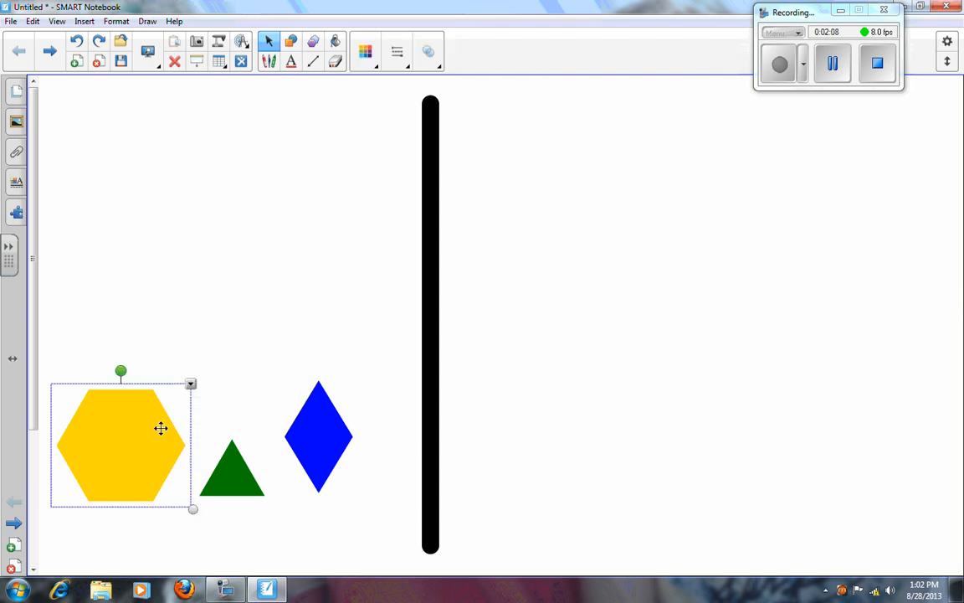
{"action": "left_click", "coordinate": [16, 182]}
{"action": "left_click", "coordinate": [115, 104]}
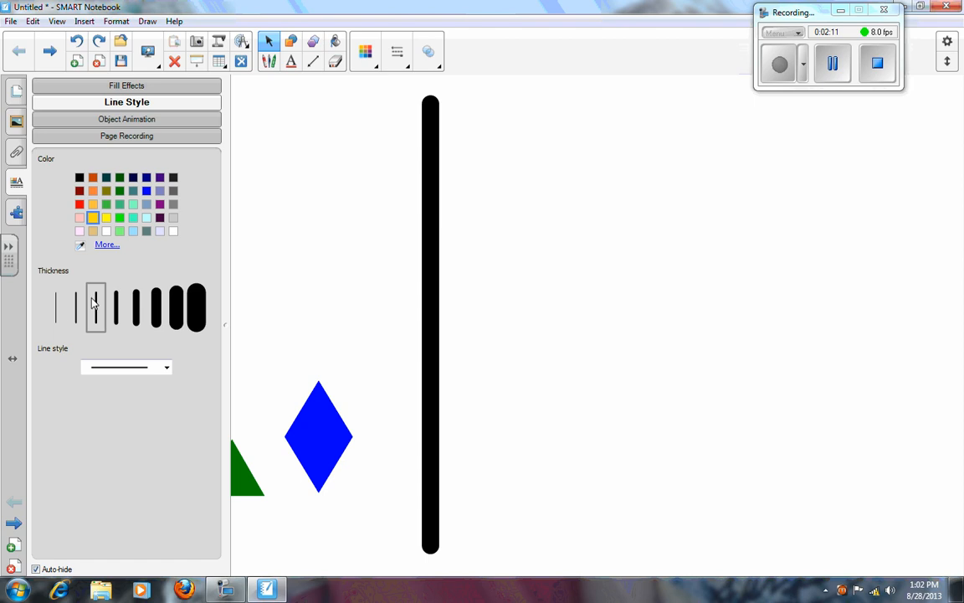
{"action": "left_click", "coordinate": [56, 309]}
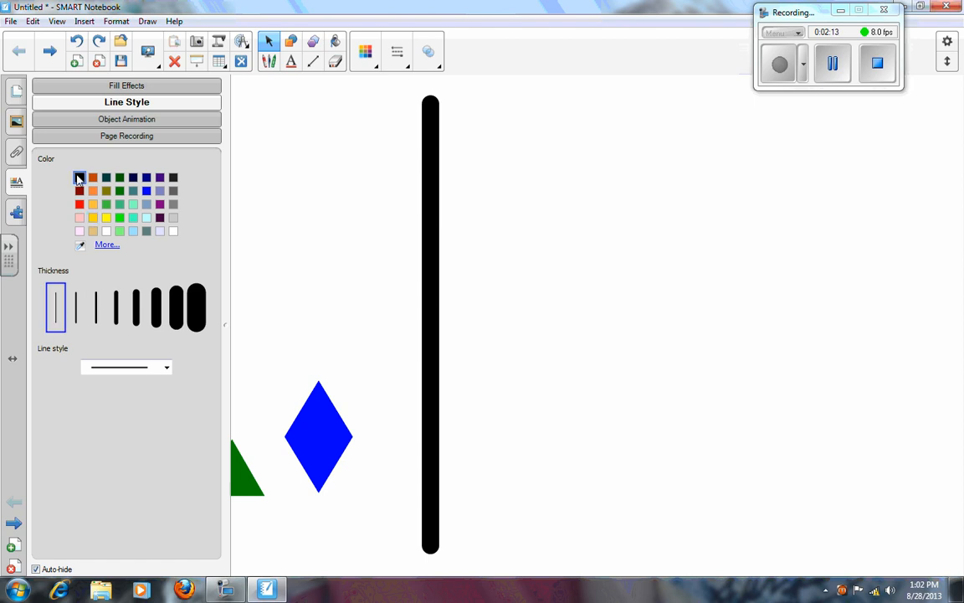
Step: Turn off the infinite cloner on the green triangle and set its outline to the thinnest line in black
{"action": "left_click", "coordinate": [289, 155]}
{"action": "left_click", "coordinate": [230, 484]}
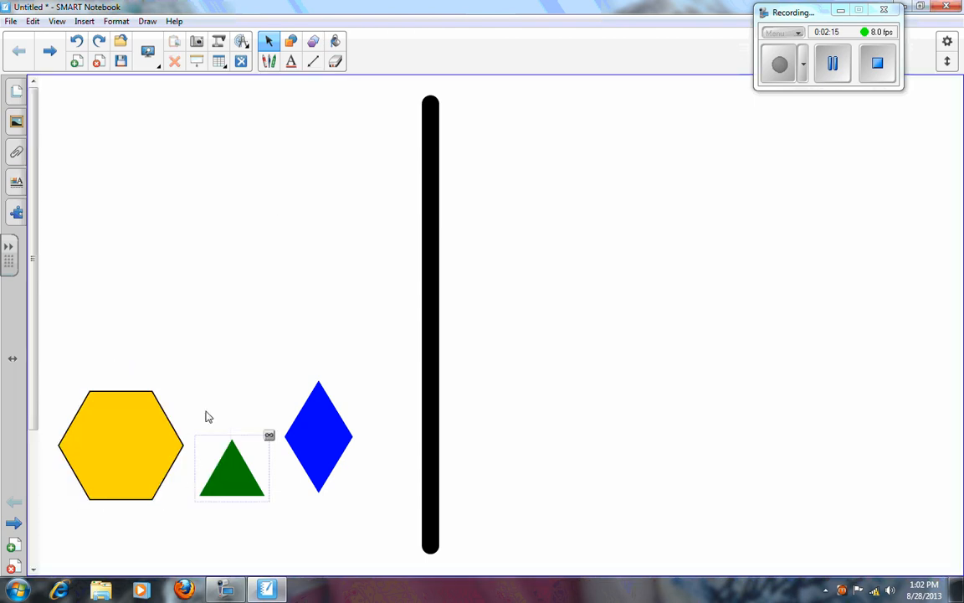
{"action": "left_click", "coordinate": [269, 435]}
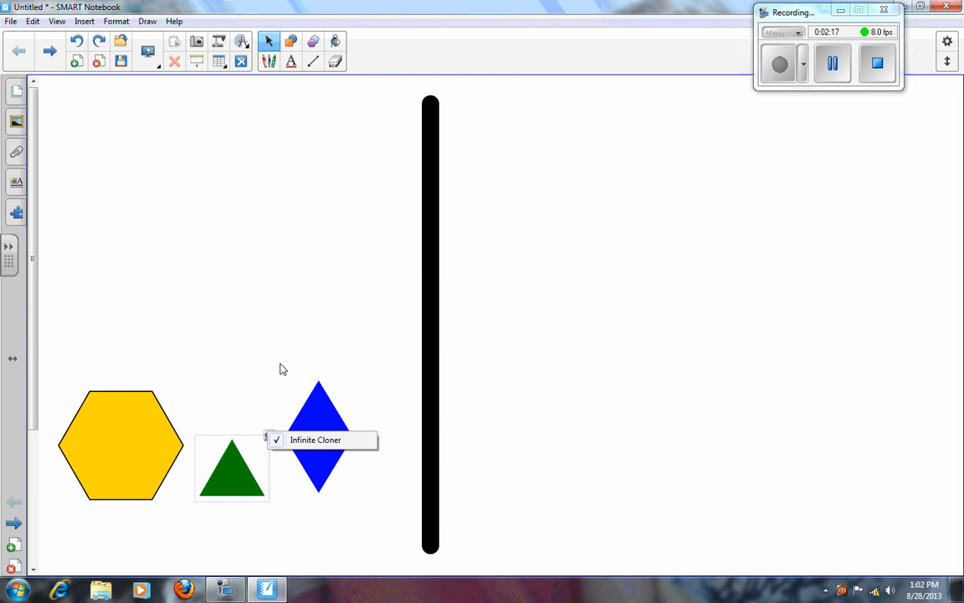
{"action": "left_click", "coordinate": [311, 442]}
{"action": "left_click", "coordinate": [16, 182]}
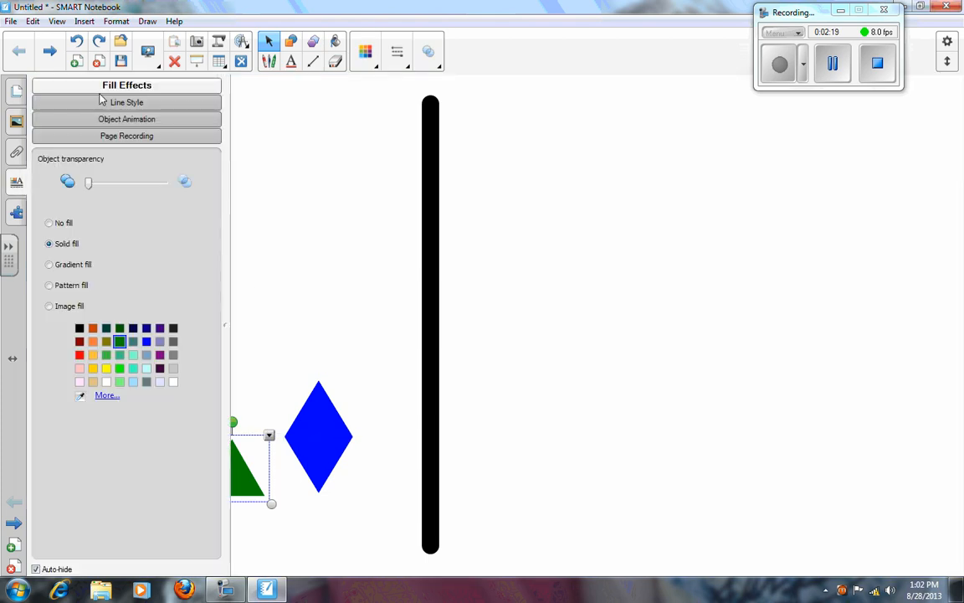
{"action": "left_click", "coordinate": [101, 101]}
{"action": "left_click", "coordinate": [56, 301]}
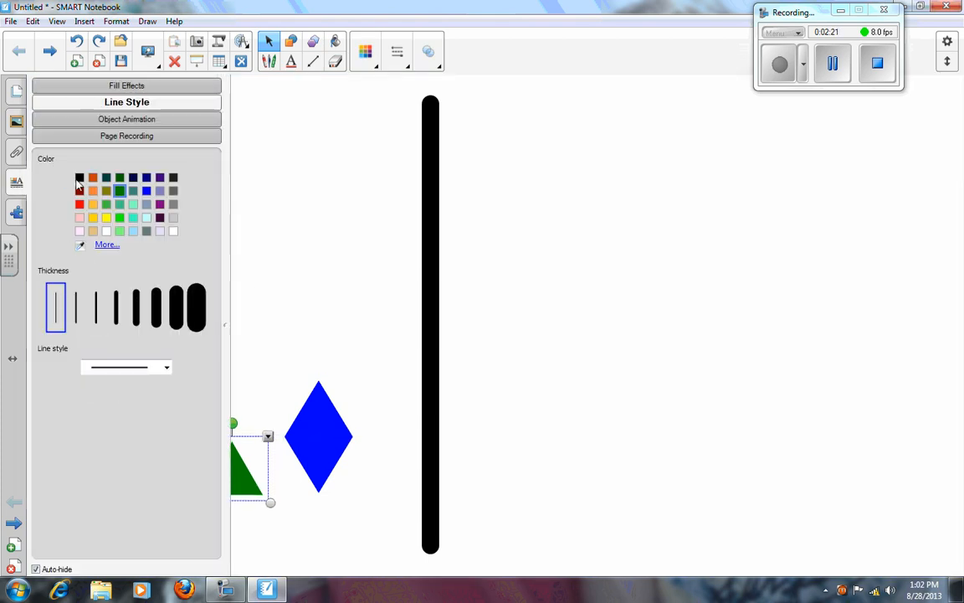
{"action": "left_click", "coordinate": [344, 377]}
Step: Turn off the infinite cloner on the blue rhombus and give it the thinnest black outline
{"action": "left_click", "coordinate": [328, 401]}
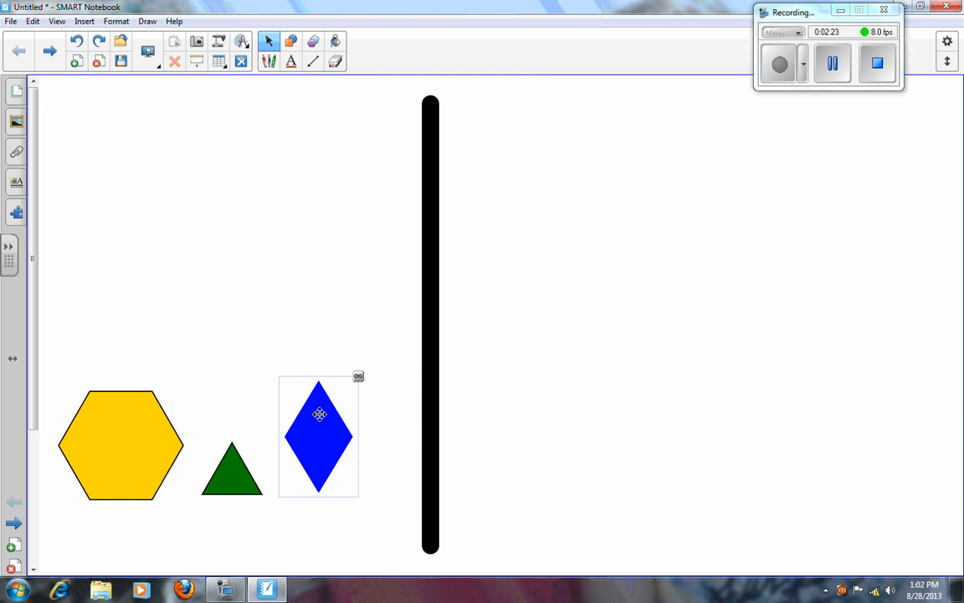
{"action": "left_click", "coordinate": [358, 378]}
{"action": "left_click", "coordinate": [393, 388]}
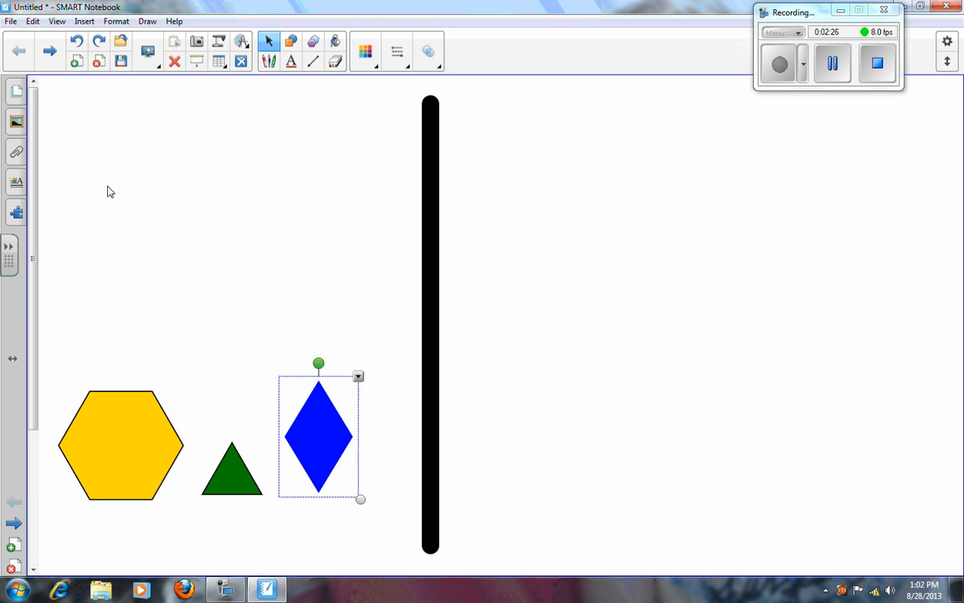
{"action": "left_click", "coordinate": [16, 182]}
{"action": "left_click", "coordinate": [126, 102]}
{"action": "left_click", "coordinate": [57, 308]}
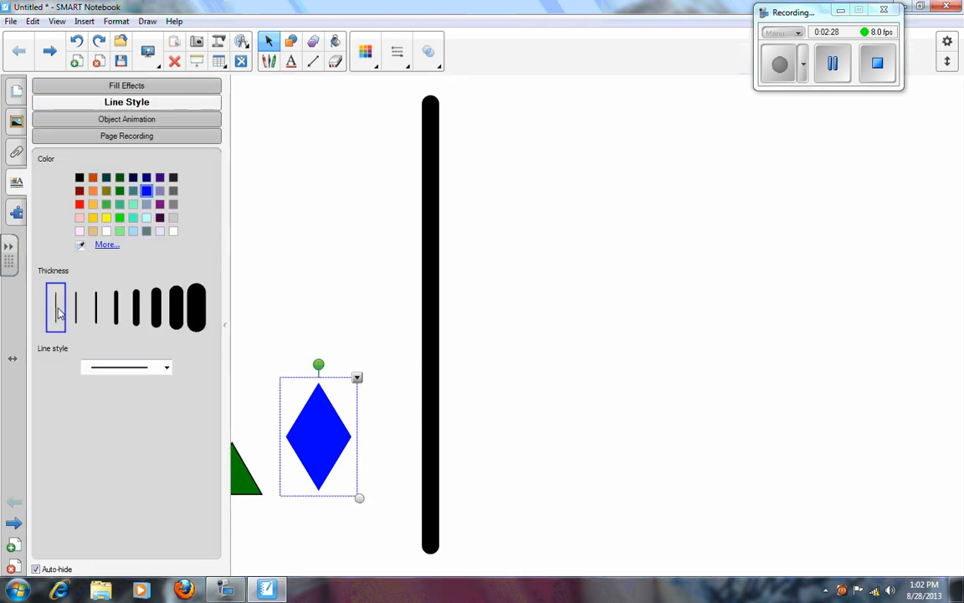
{"action": "left_click", "coordinate": [78, 180]}
{"action": "left_click", "coordinate": [332, 306]}
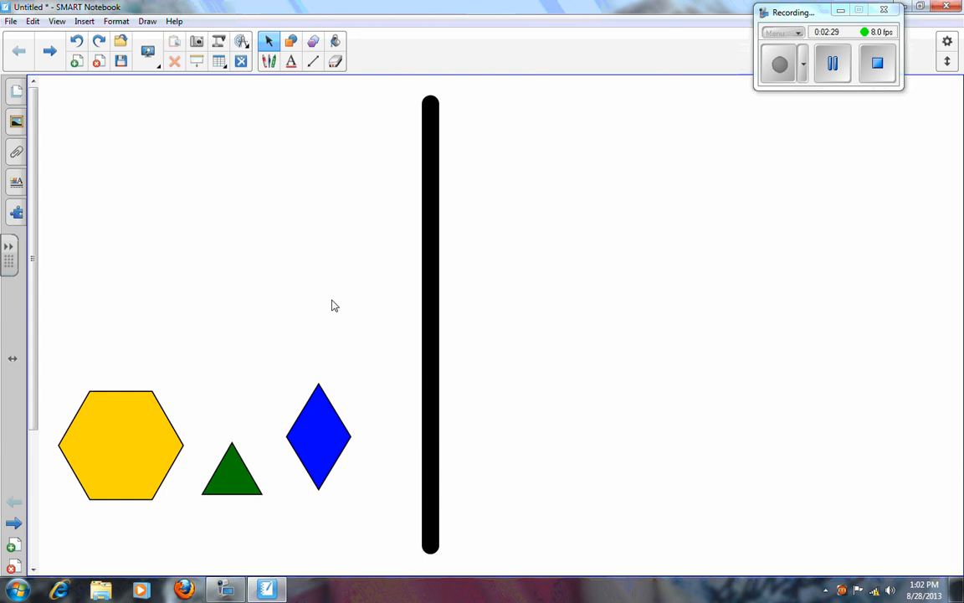
Step: Lighten the rhombus's solid fill to a custom blue with luminosity 135 (red 32, green 32, blue 255)
{"action": "left_click", "coordinate": [156, 413]}
{"action": "left_click", "coordinate": [329, 429]}
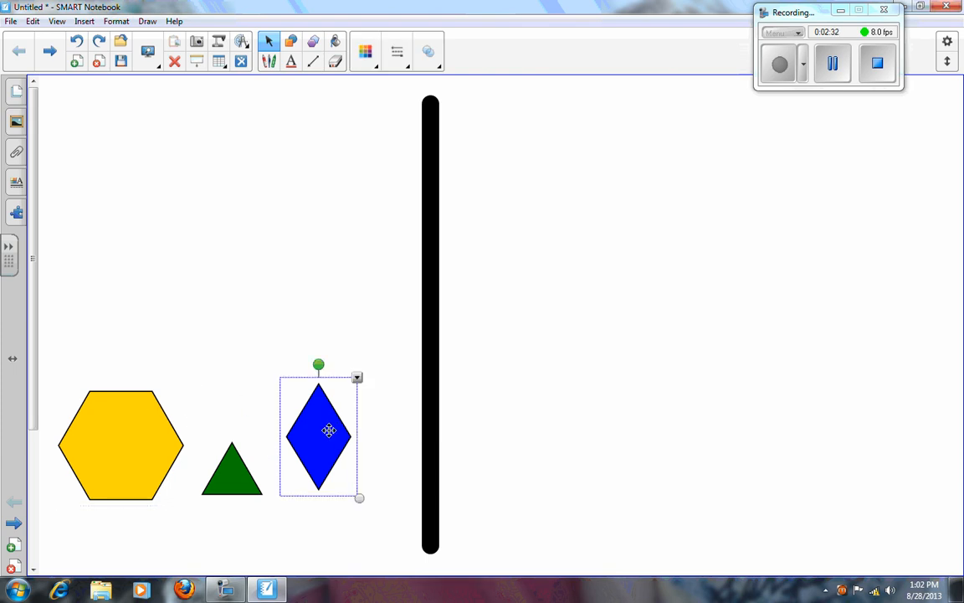
{"action": "left_click", "coordinate": [16, 182]}
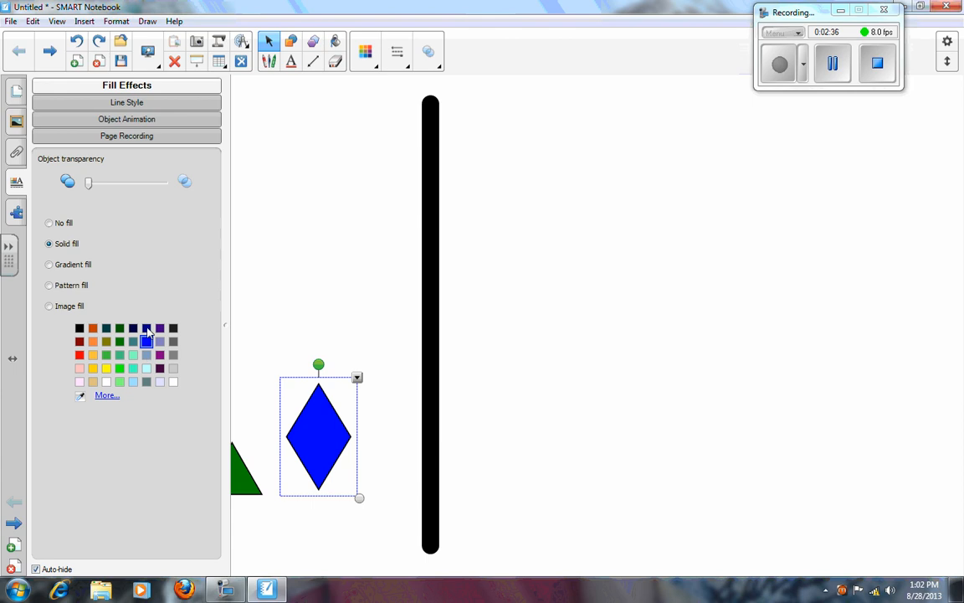
{"action": "left_click", "coordinate": [106, 395]}
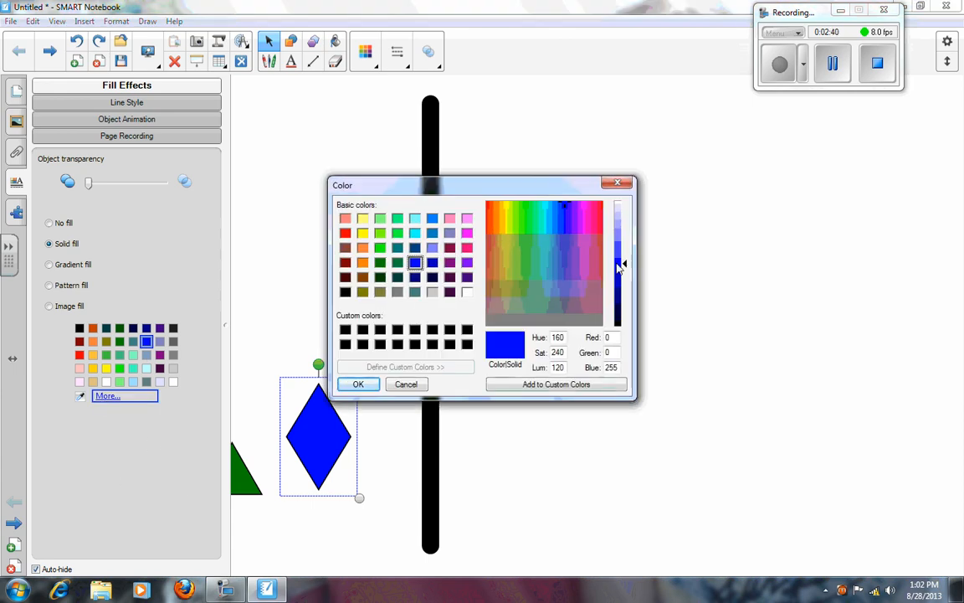
{"action": "mouse_move", "coordinate": [627, 266]}
{"action": "left_mouse_down"}
{"action": "mouse_move", "coordinate": [626, 250]}
{"action": "mouse_move", "coordinate": [629, 258]}
{"action": "left_mouse_up"}
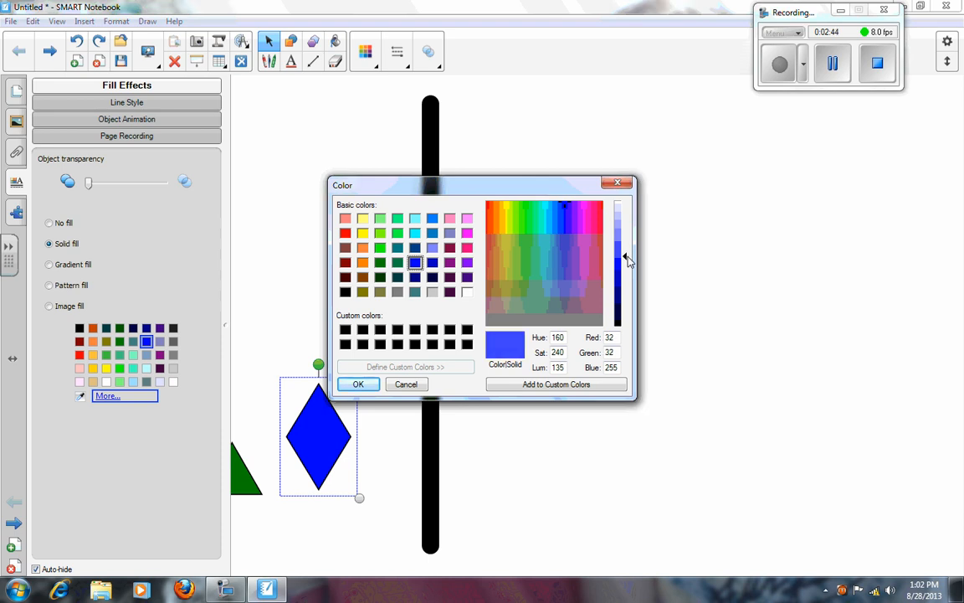
{"action": "left_click", "coordinate": [358, 385]}
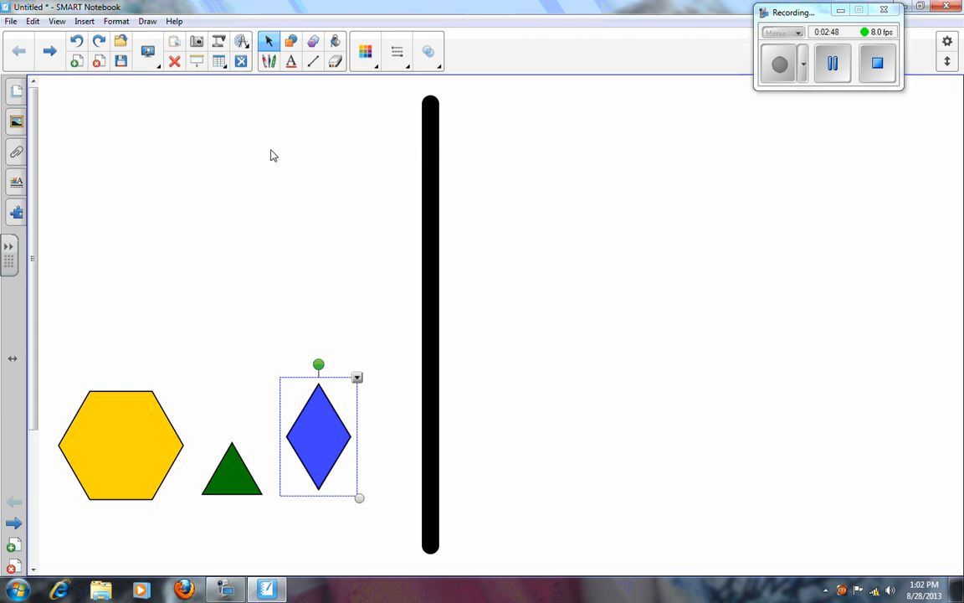
Step: Turn the infinite cloner back on for the yellow hexagon, the green triangle and the blue rhombus
{"action": "left_click", "coordinate": [204, 392]}
{"action": "left_click", "coordinate": [153, 423]}
{"action": "left_click", "coordinate": [190, 387]}
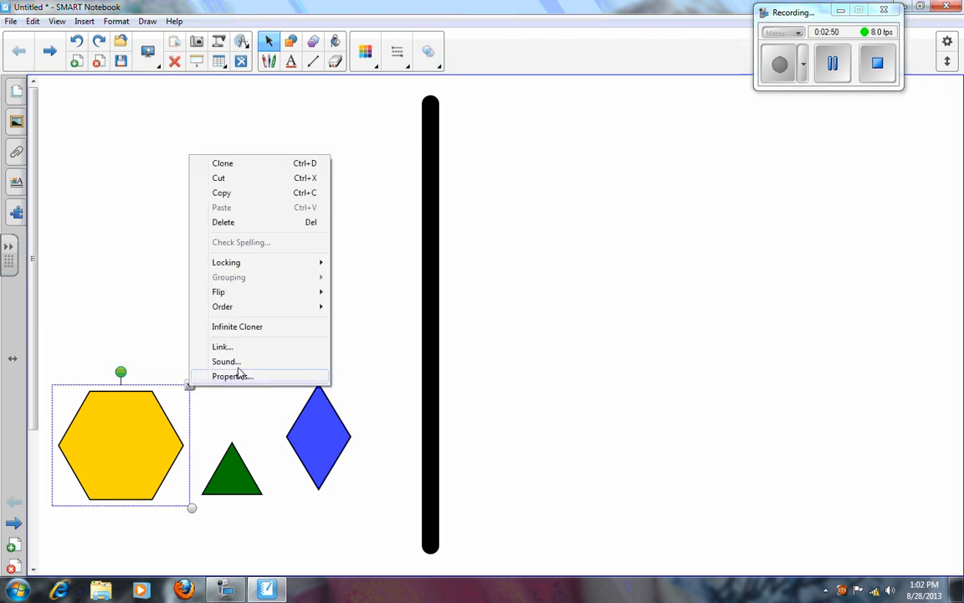
{"action": "left_click", "coordinate": [228, 326]}
{"action": "left_click", "coordinate": [228, 452]}
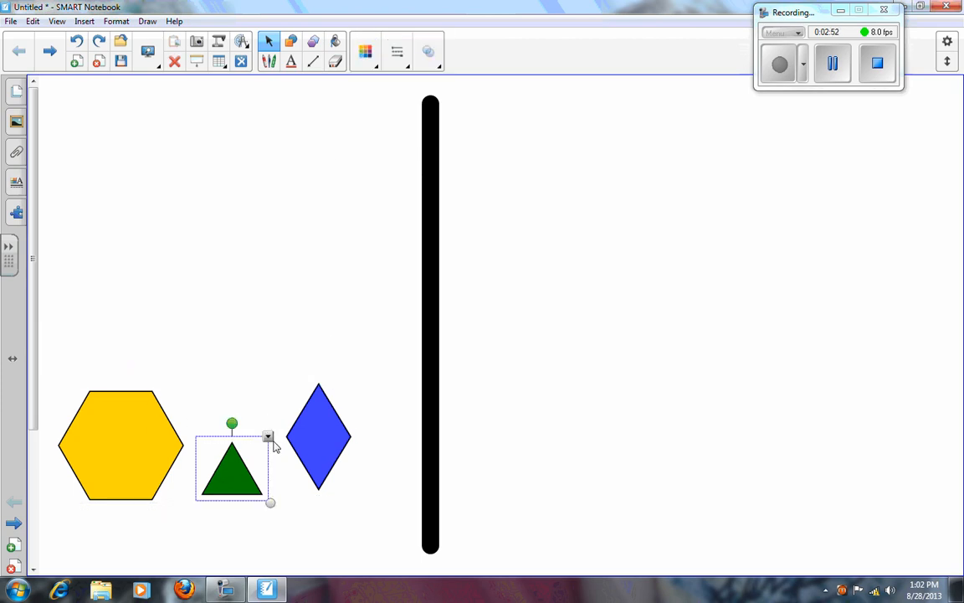
{"action": "left_click", "coordinate": [267, 436]}
{"action": "left_click", "coordinate": [303, 378]}
{"action": "left_click", "coordinate": [327, 407]}
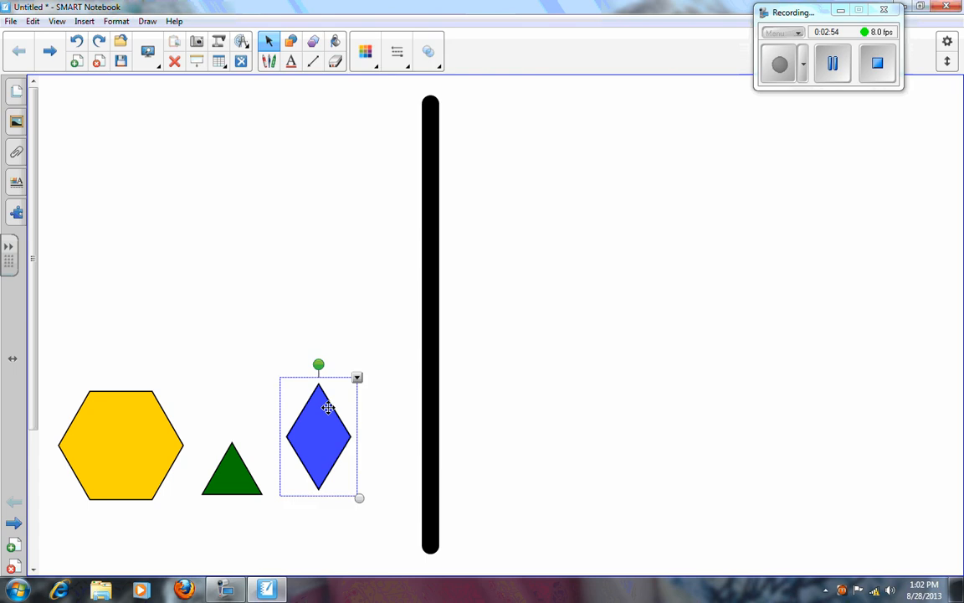
{"action": "left_click", "coordinate": [357, 377]}
{"action": "left_click", "coordinate": [365, 318]}
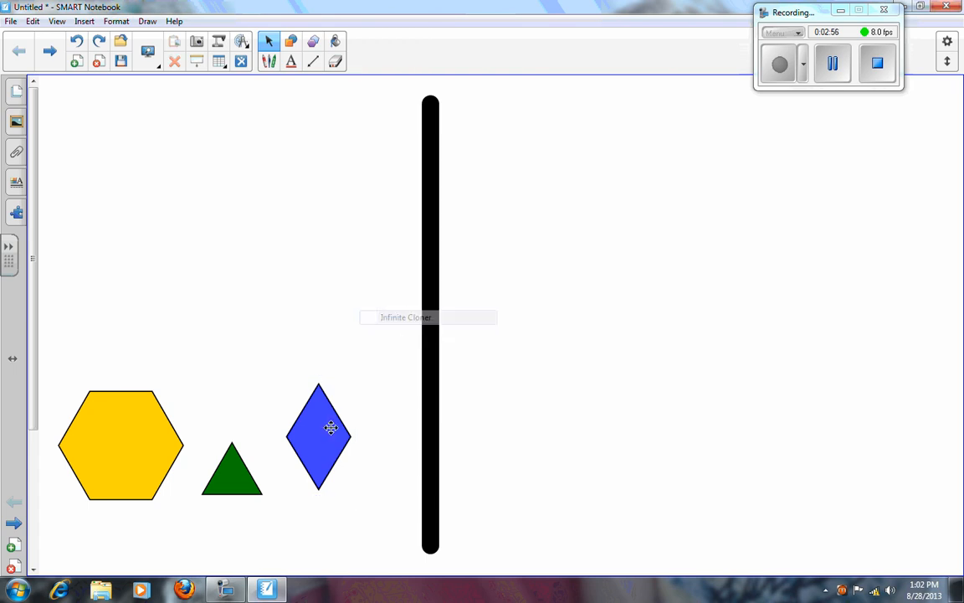
Step: Place a rhombus clone right of the black line and cover it with two triangle clones, the lower one rotated about 180°
{"action": "left_click_drag", "start_coordinate": [331, 427], "coordinate": [597, 319]}
{"action": "left_click_drag", "start_coordinate": [239, 474], "coordinate": [603, 308]}
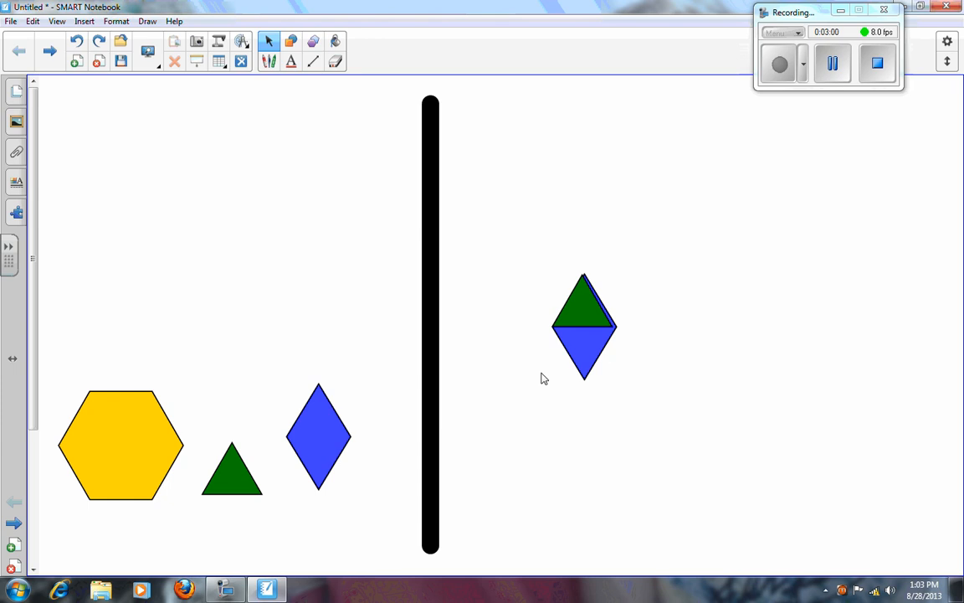
{"action": "left_click_drag", "start_coordinate": [232, 456], "coordinate": [519, 418]}
{"action": "left_click", "coordinate": [515, 422]}
{"action": "left_click_drag", "start_coordinate": [521, 381], "coordinate": [520, 474]}
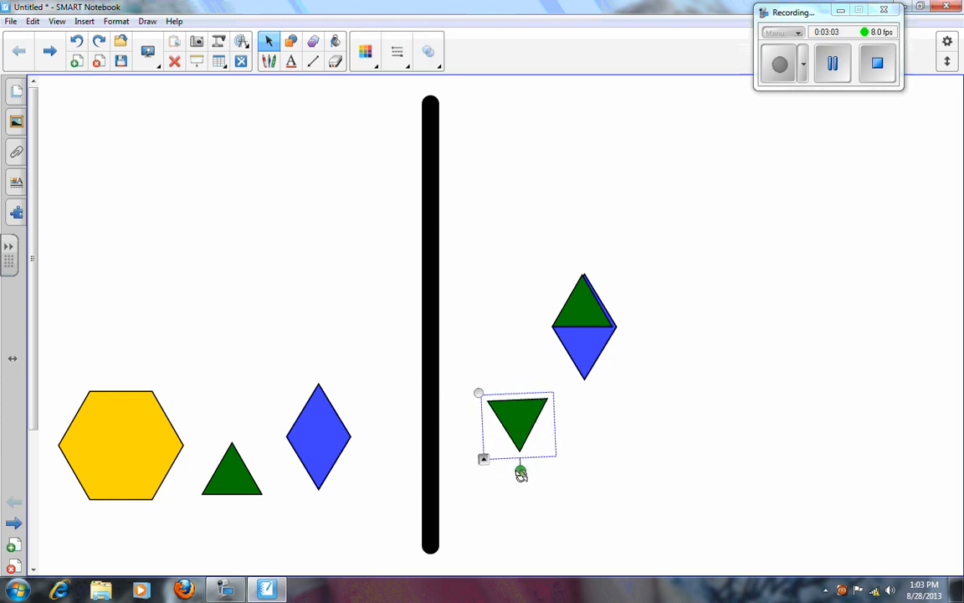
{"action": "left_click_drag", "start_coordinate": [526, 423], "coordinate": [592, 352]}
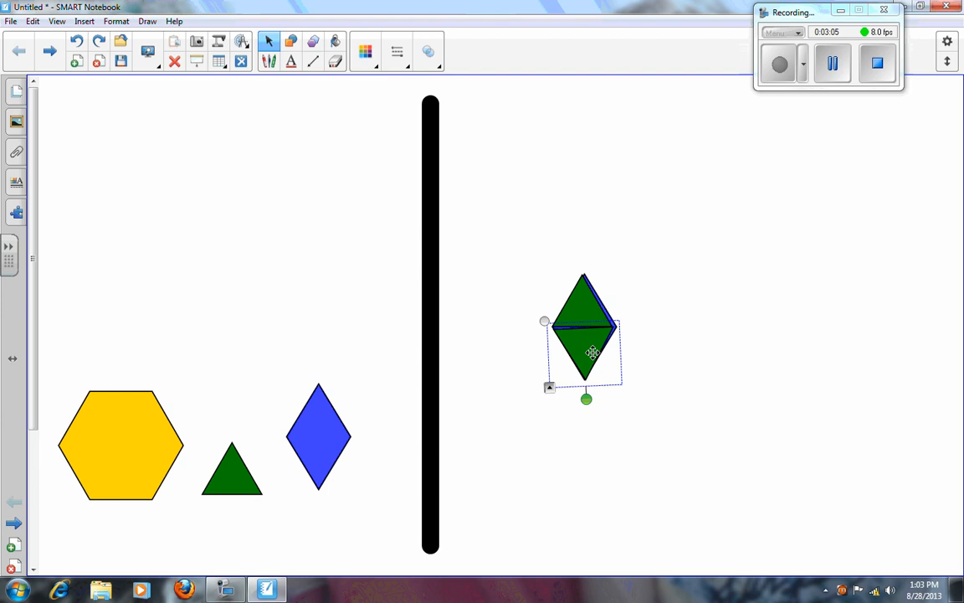
{"action": "left_click", "coordinate": [657, 444]}
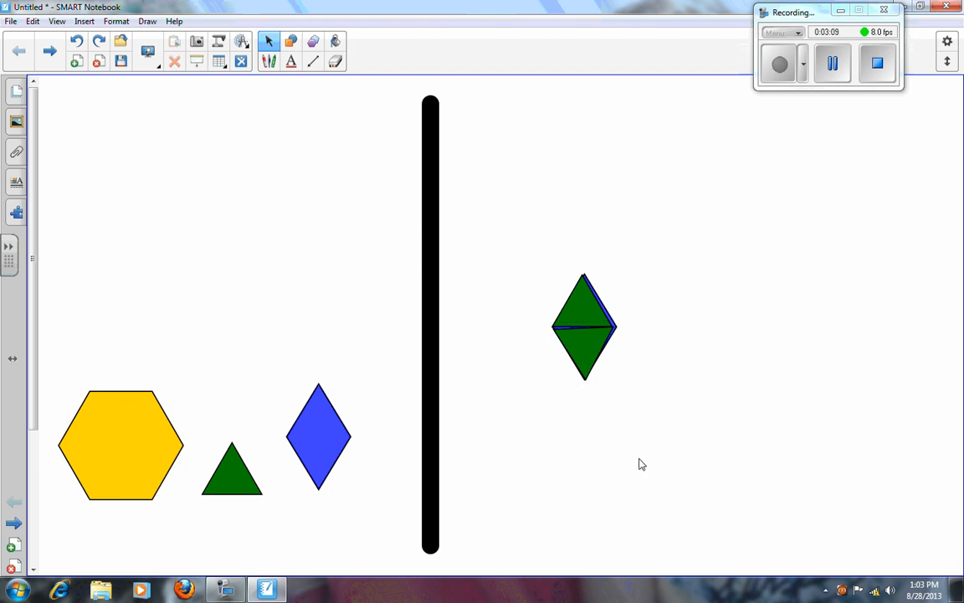
Step: Try to select the original shapes left of the black line with a selection rectangle
{"action": "left_click_drag", "start_coordinate": [350, 283], "coordinate": [235, 520]}
{"action": "left_click_drag", "start_coordinate": [353, 324], "coordinate": [75, 508]}
{"action": "left_click", "coordinate": [282, 478]}
{"action": "left_click_drag", "start_coordinate": [353, 377], "coordinate": [90, 561]}
Step: Delete the rhombus clone and both triangle clones right of the black line
{"action": "left_click_drag", "start_coordinate": [690, 267], "coordinate": [508, 437]}
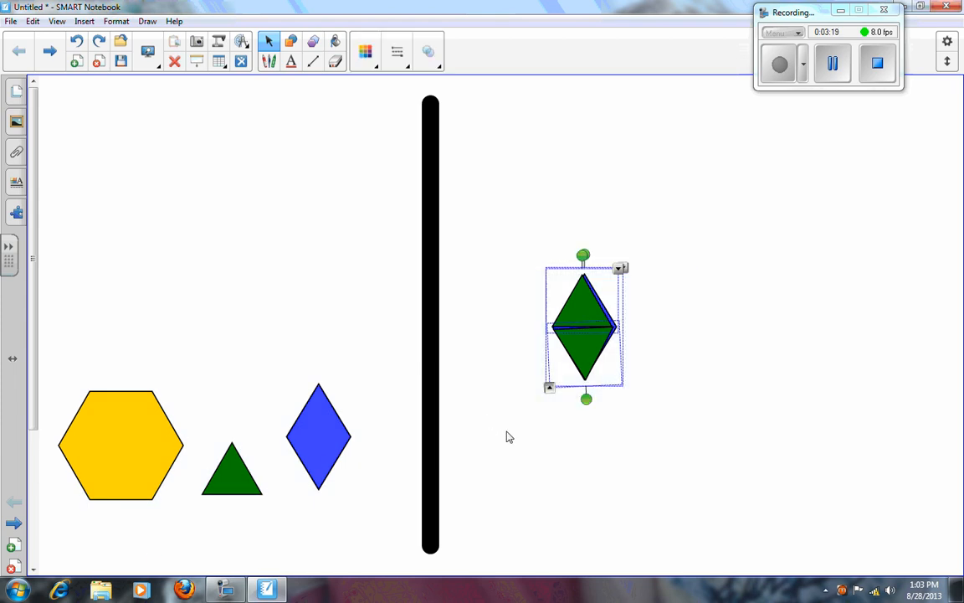
{"action": "key", "text": "Delete"}
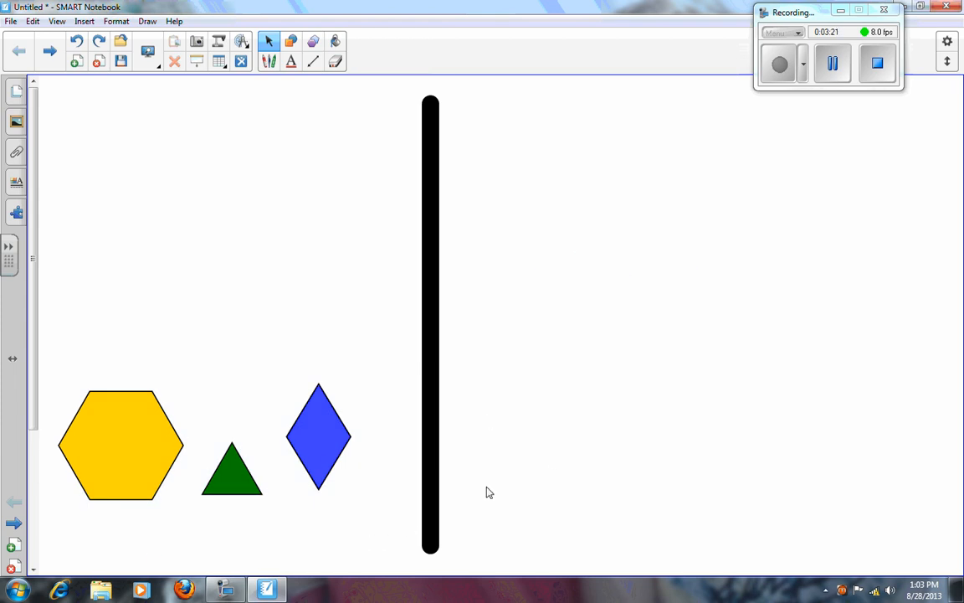